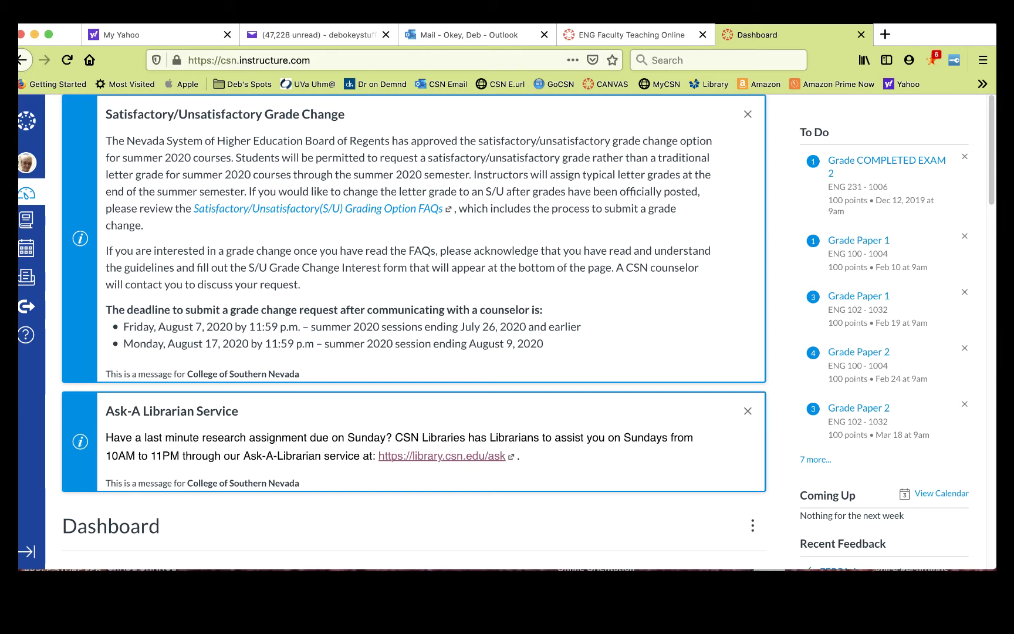
# - Go to the CANVAS TRAINING course and open its course settings
pyautogui.scroll(-7, 745, 412)
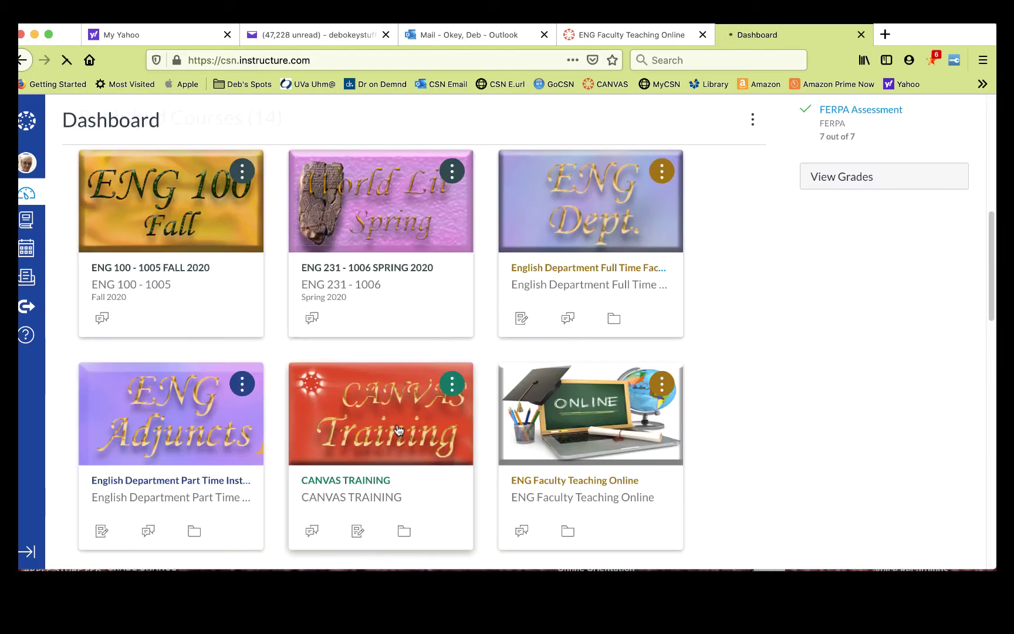
pyautogui.click(397, 424)
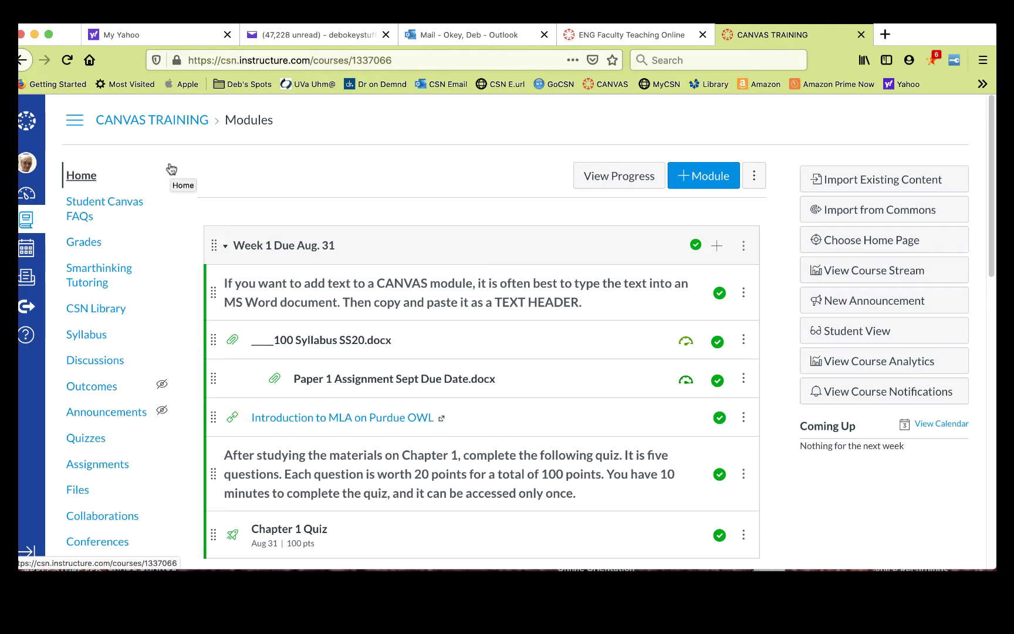
pyautogui.scroll(-10, 171, 169)
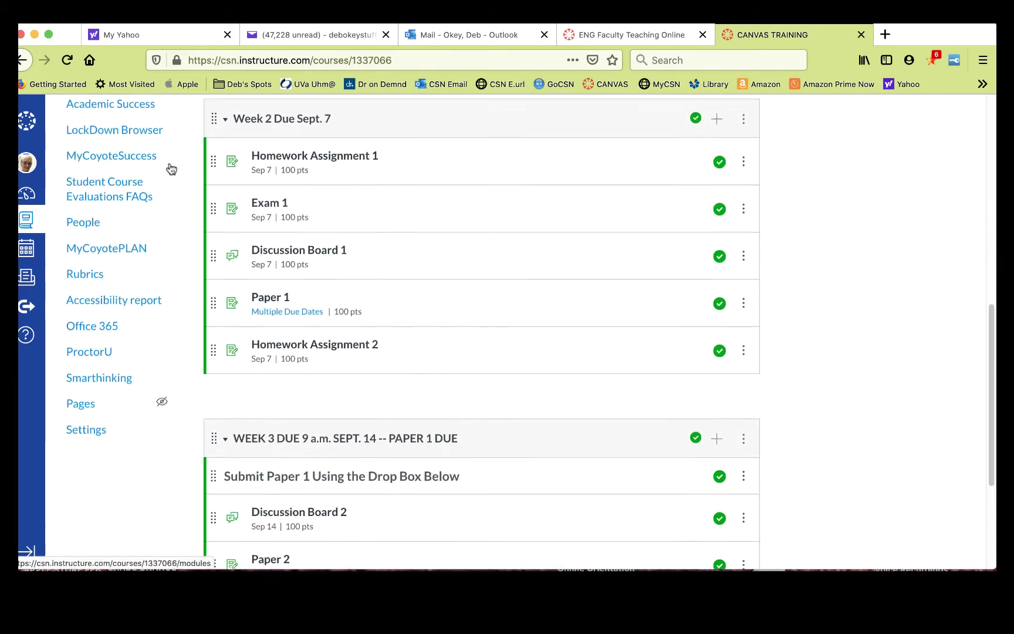
pyautogui.scroll(-5, 171, 170)
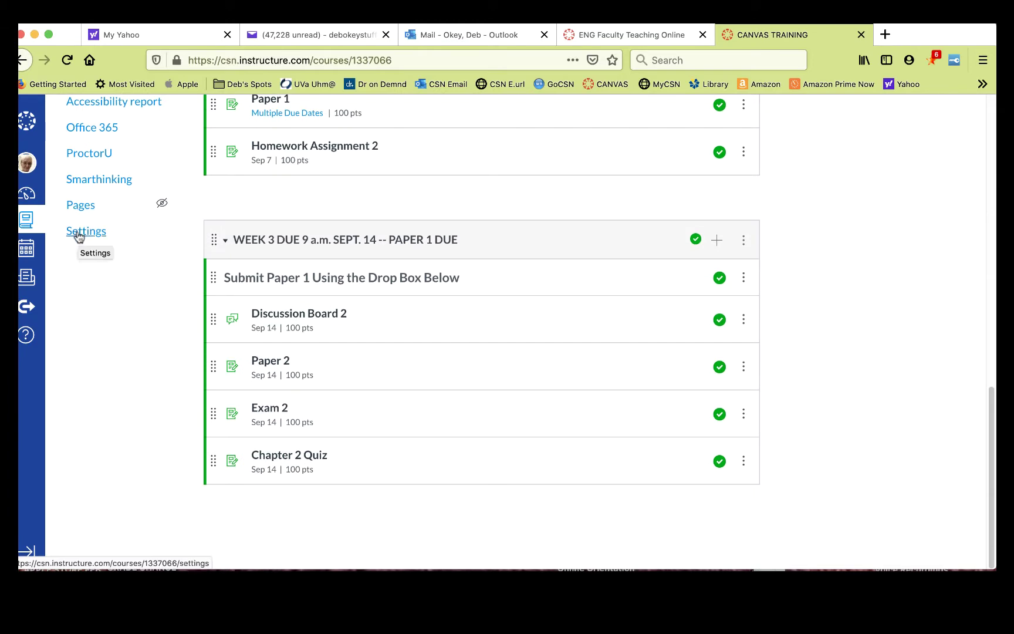
pyautogui.click(79, 233)
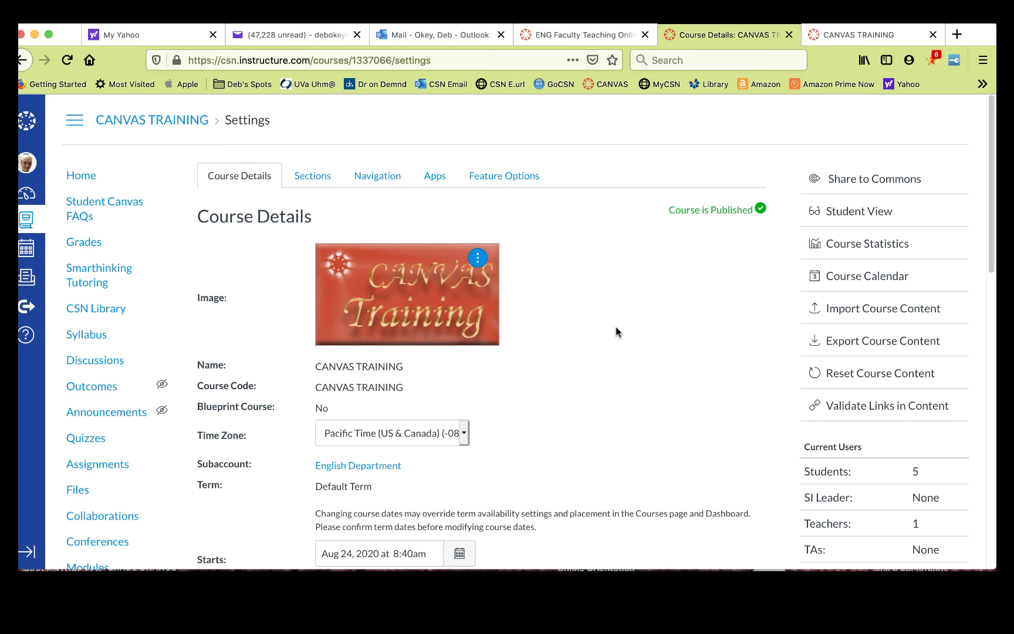
# - Remove the course image in the course details and choose the red CANVAS Training picture as the image
pyautogui.scroll(-5, 616, 326)
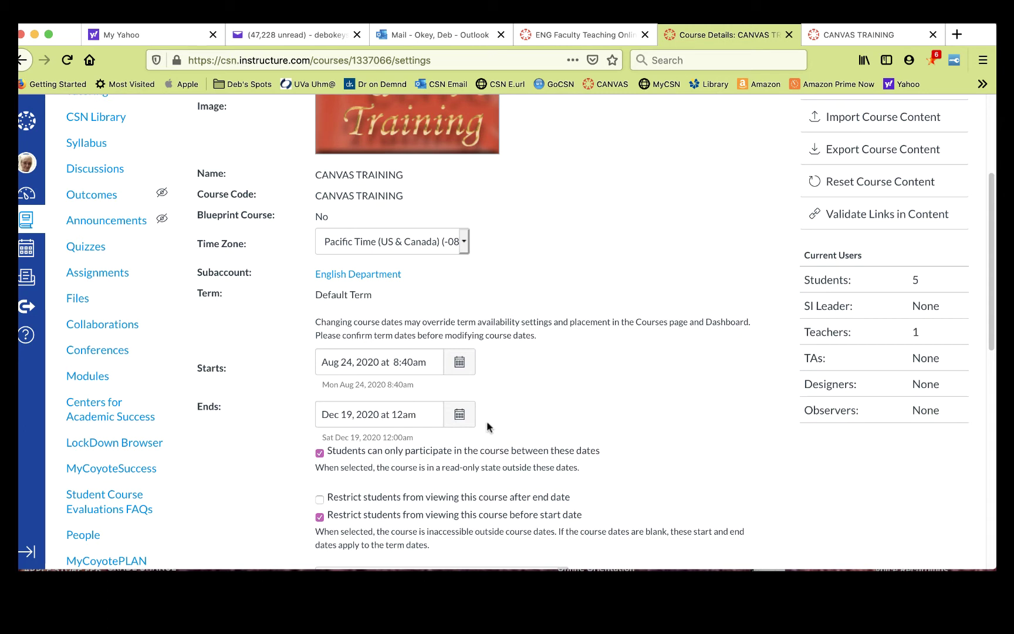
pyautogui.scroll(-3, 487, 427)
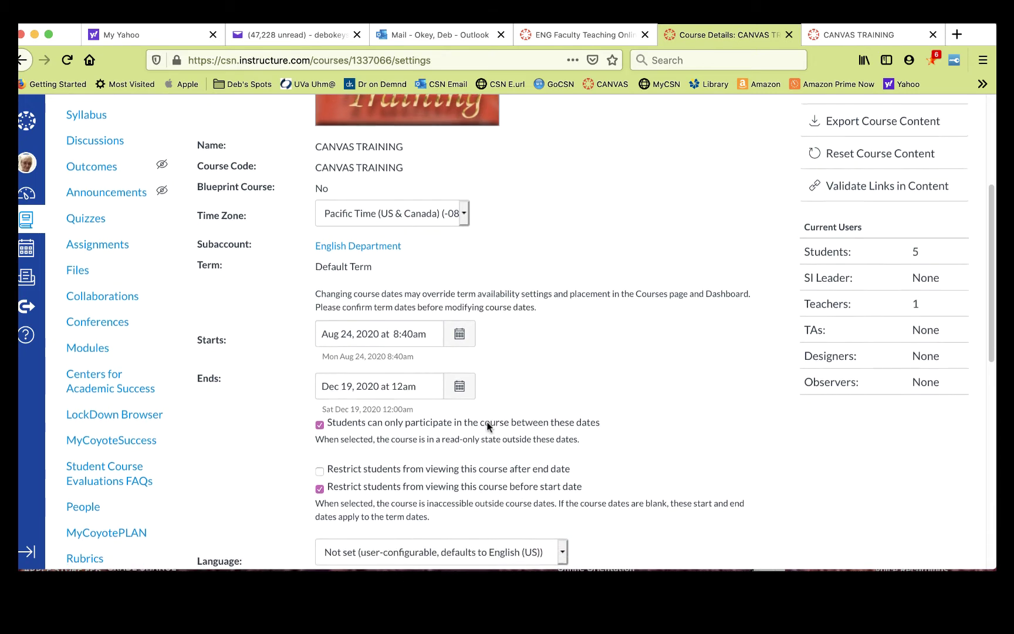
pyautogui.scroll(-4, 487, 426)
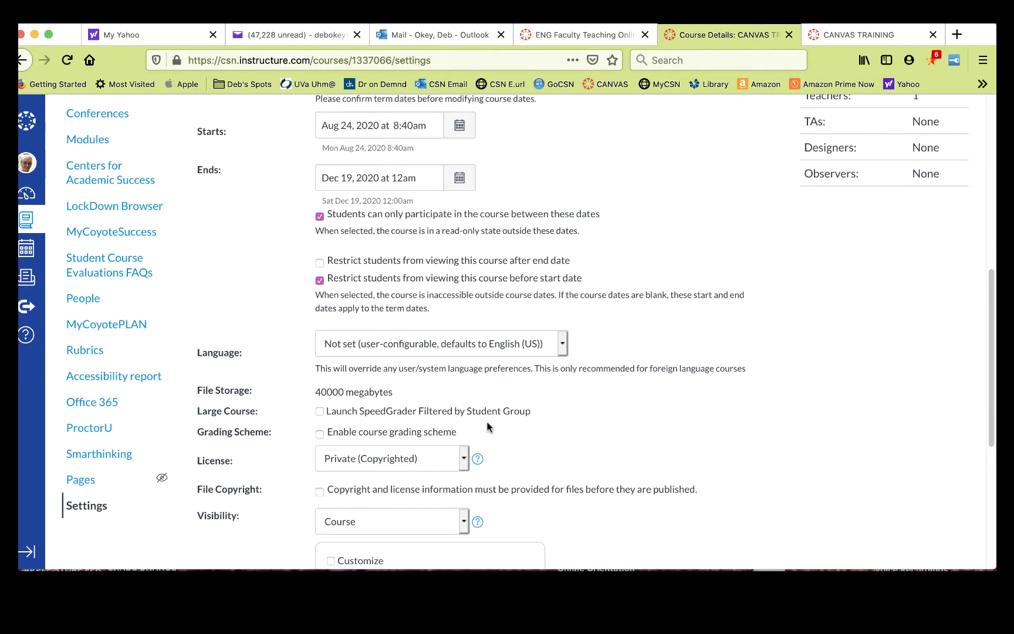
pyautogui.scroll(-8, 488, 427)
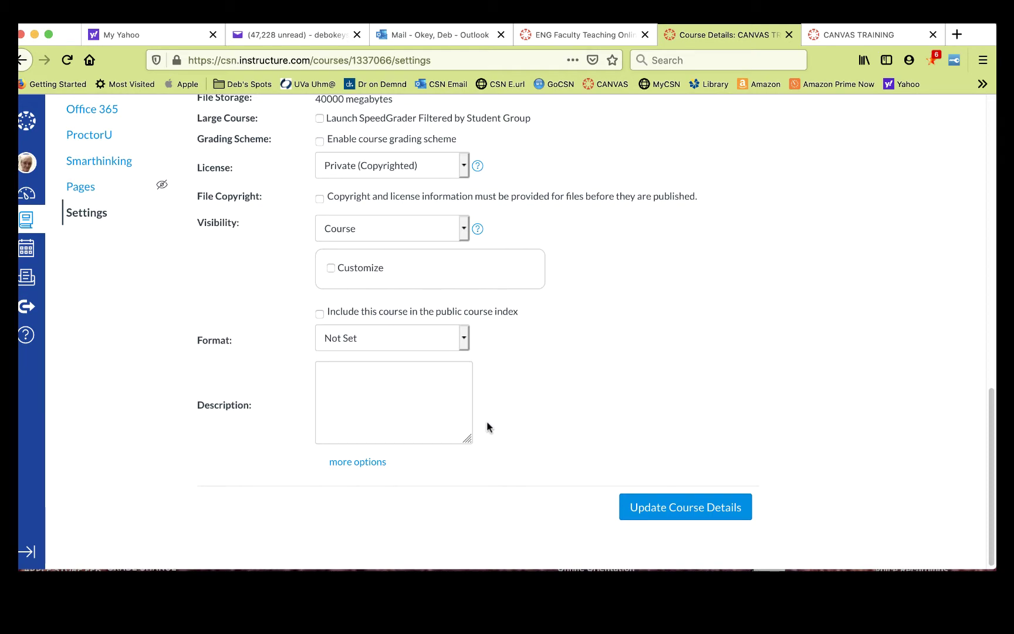
pyautogui.scroll(20, 486, 421)
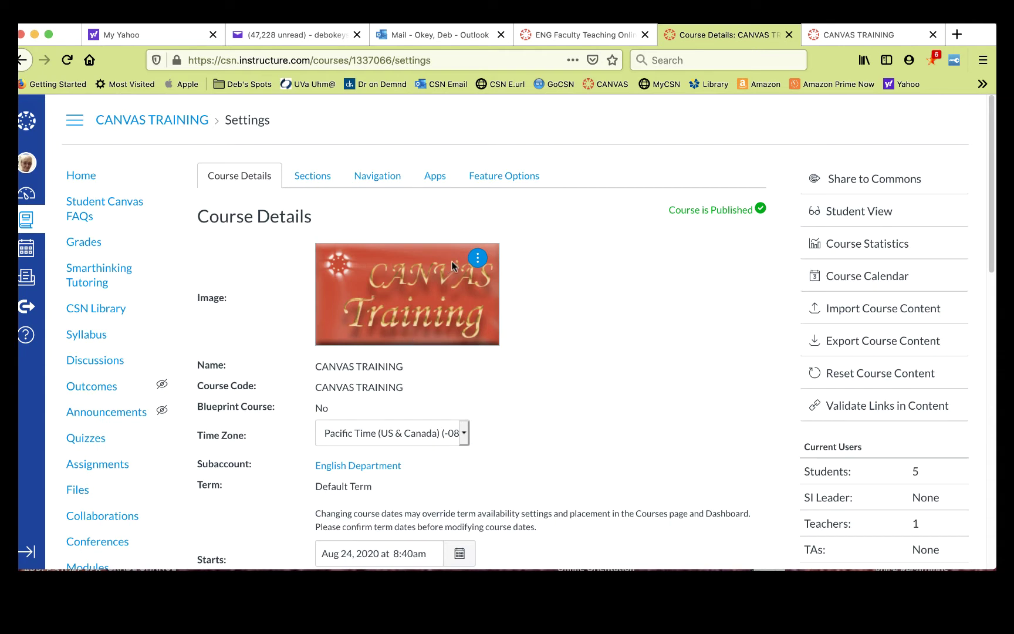
pyautogui.click(478, 258)
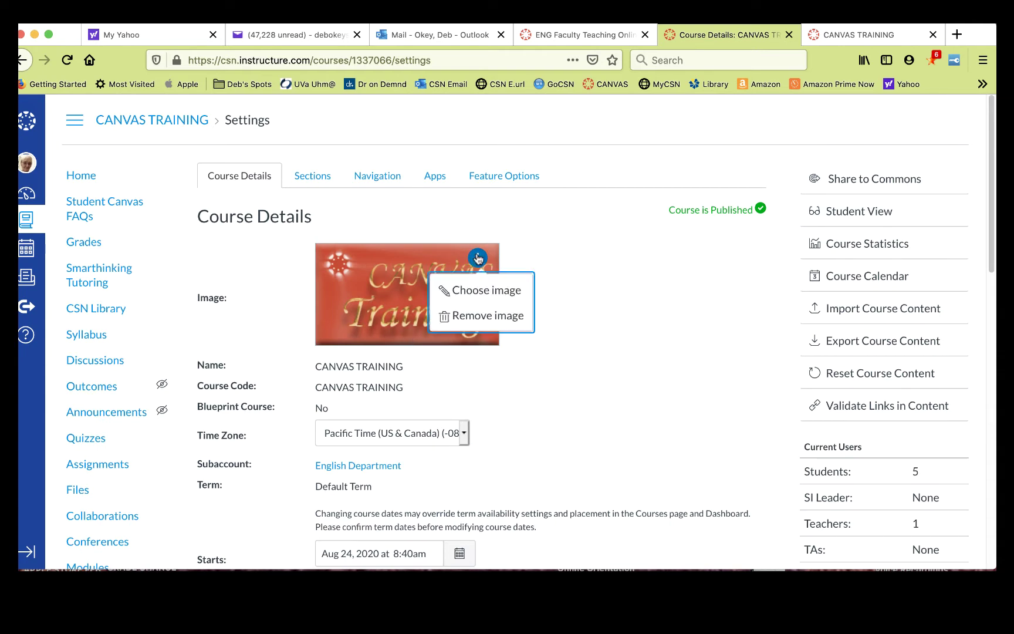
pyautogui.click(465, 315)
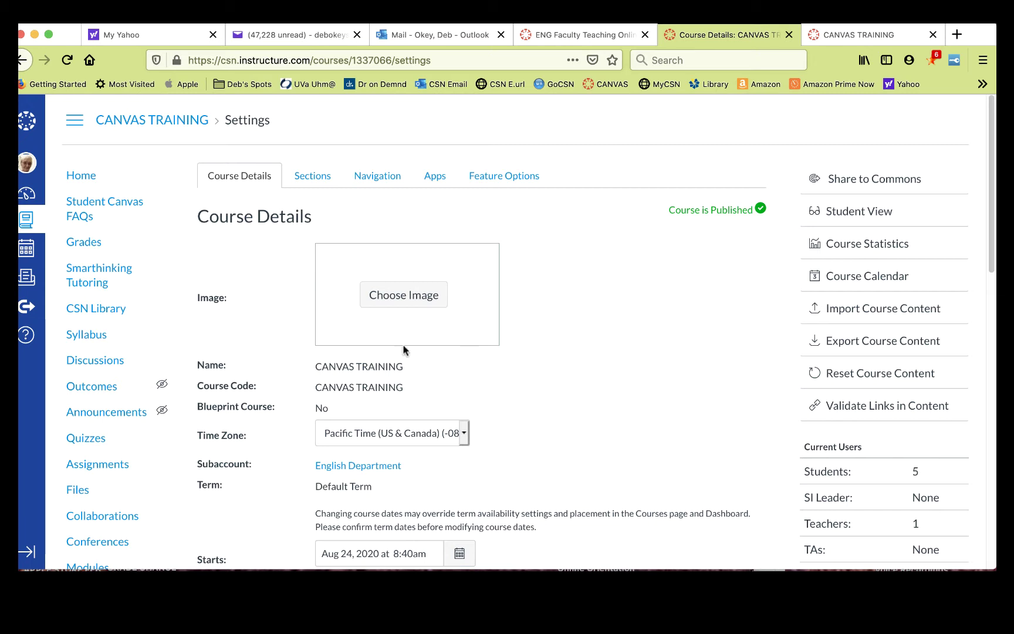
pyautogui.click(405, 303)
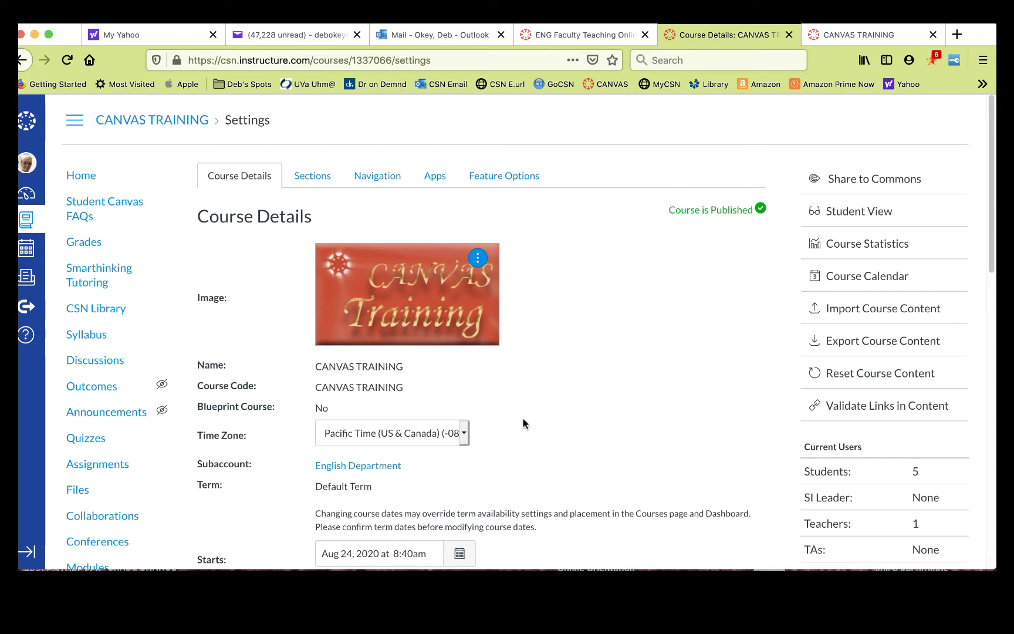
# - Examine the course sections, then compare the navigation items available to students with the hidden ones
pyautogui.click(329, 183)
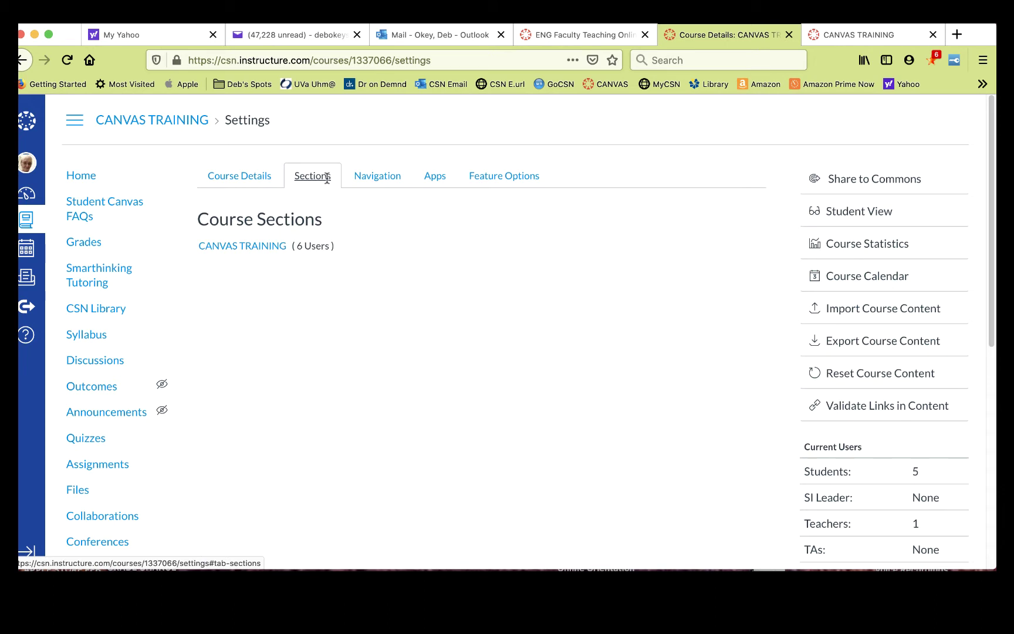
pyautogui.click(367, 178)
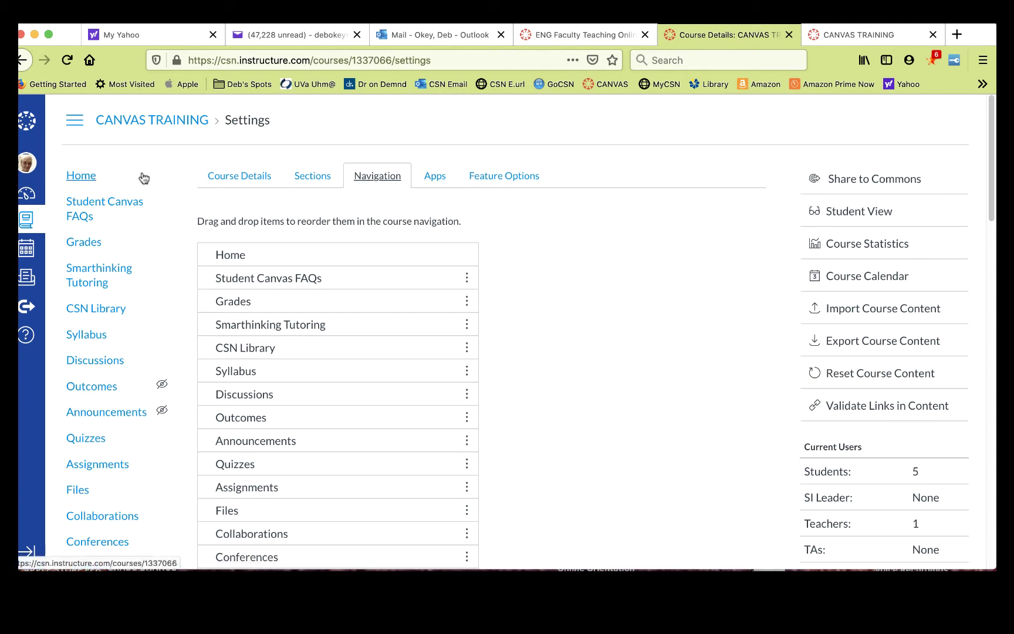
pyautogui.scroll(-3, 142, 179)
pyautogui.scroll(-10, 143, 180)
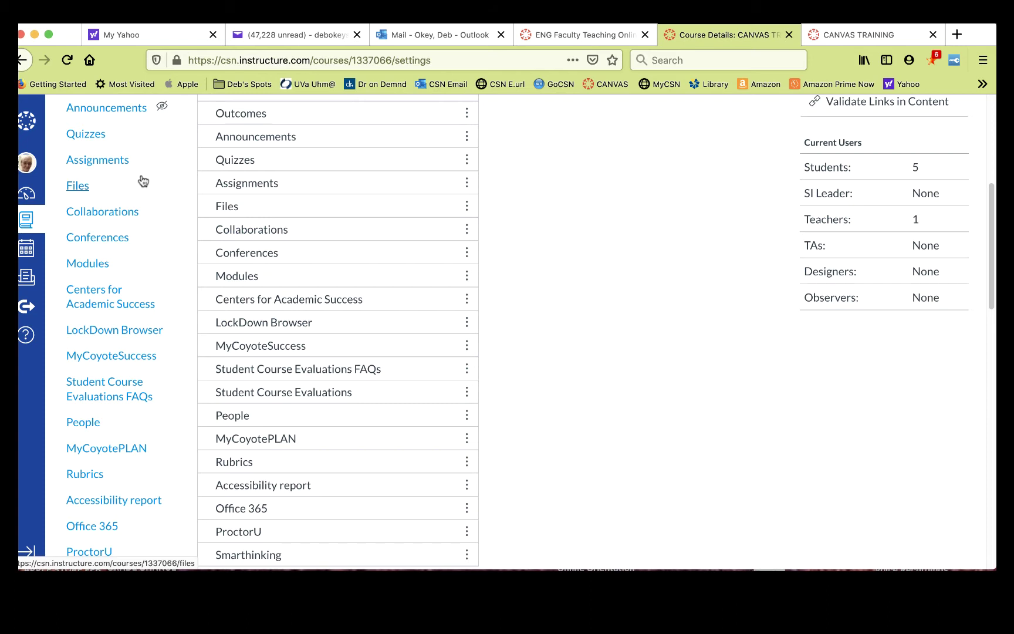
pyautogui.scroll(-3, 142, 181)
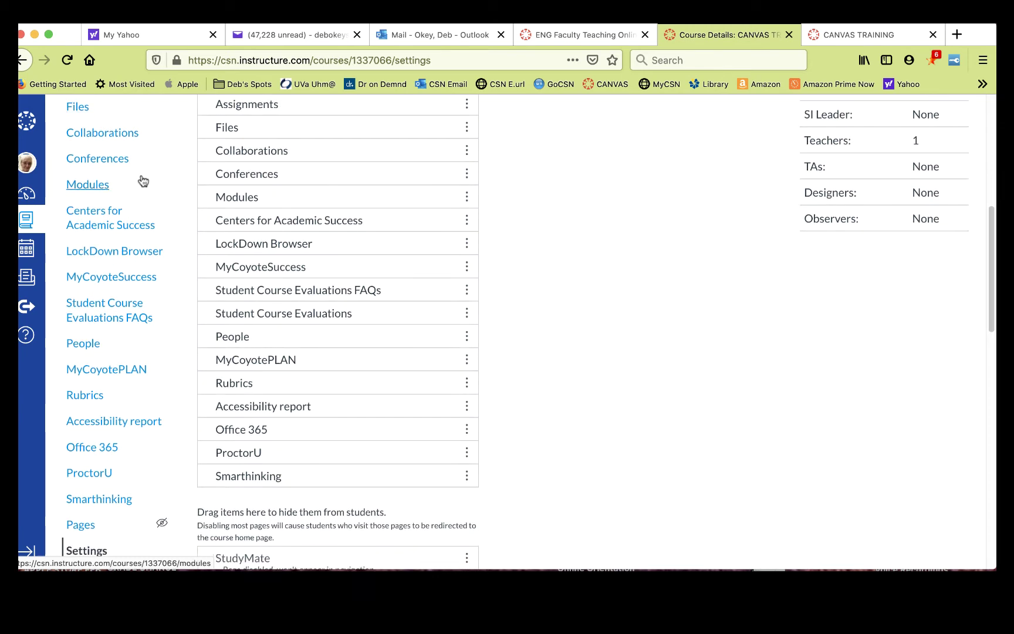
pyautogui.scroll(1, 143, 181)
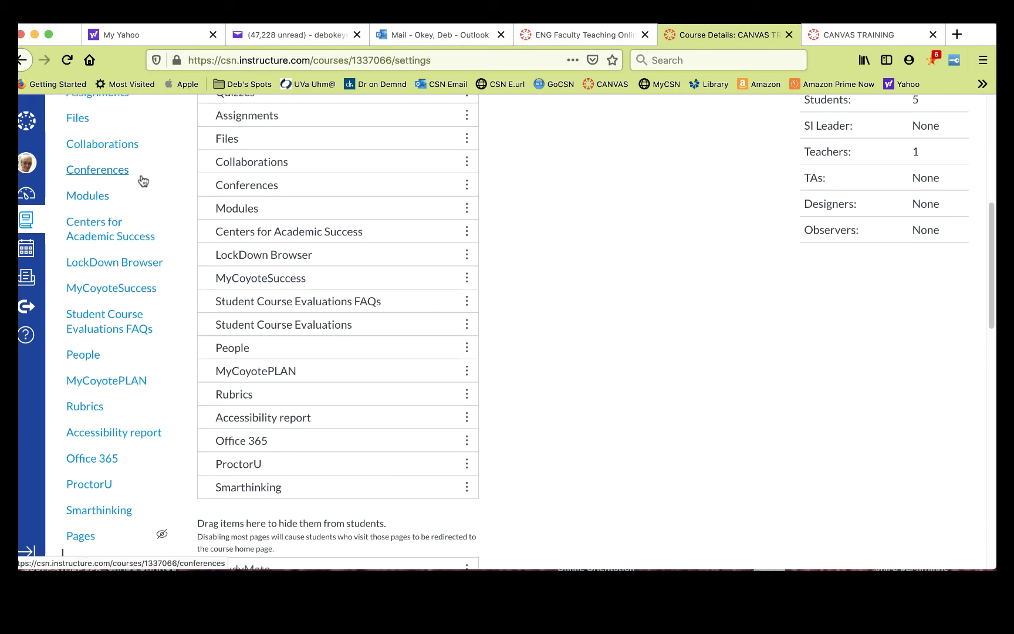
pyautogui.scroll(10, 143, 181)
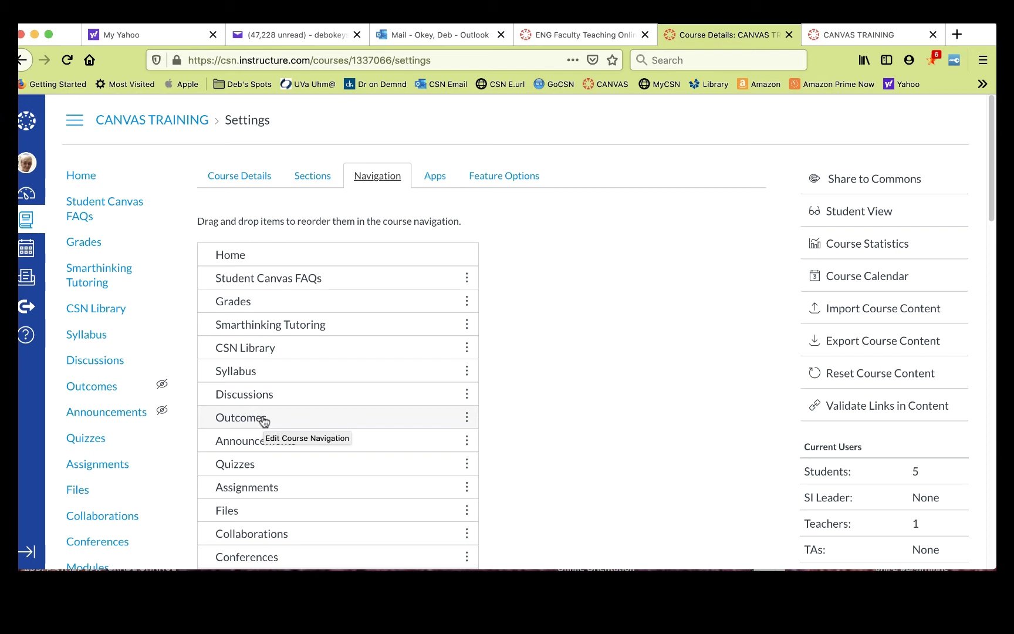
pyautogui.scroll(-10, 264, 420)
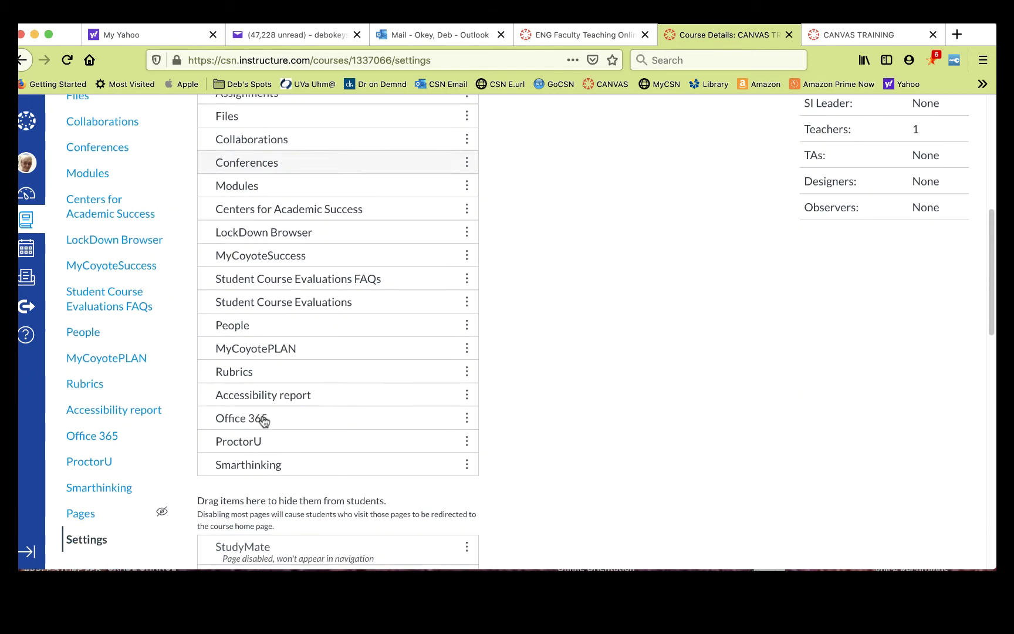
pyautogui.scroll(-4, 263, 416)
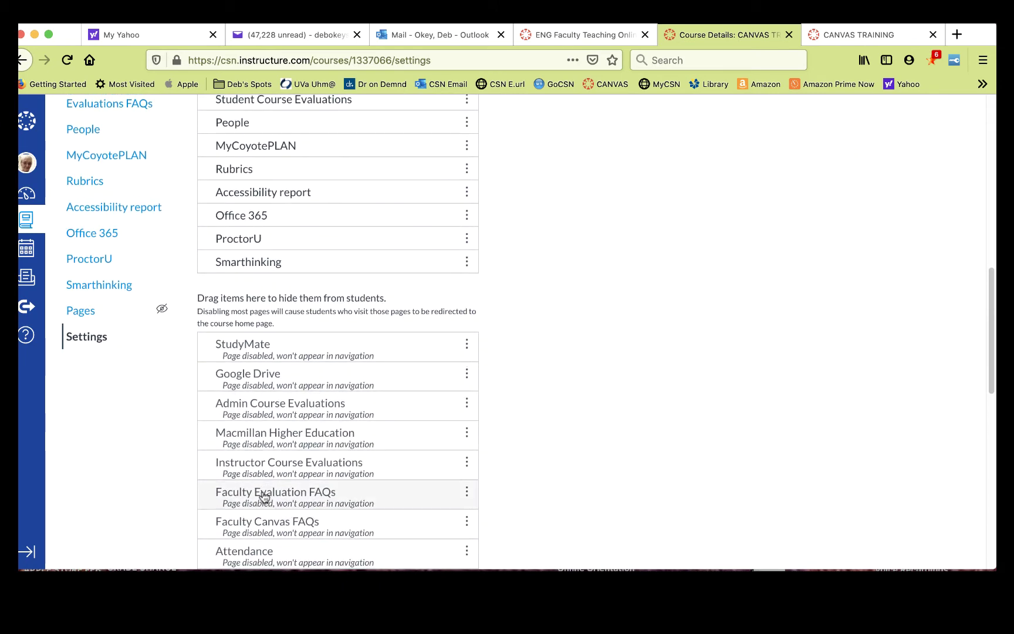
# - Disable the Outcomes item in the course navigation settings
pyautogui.scroll(10, 264, 496)
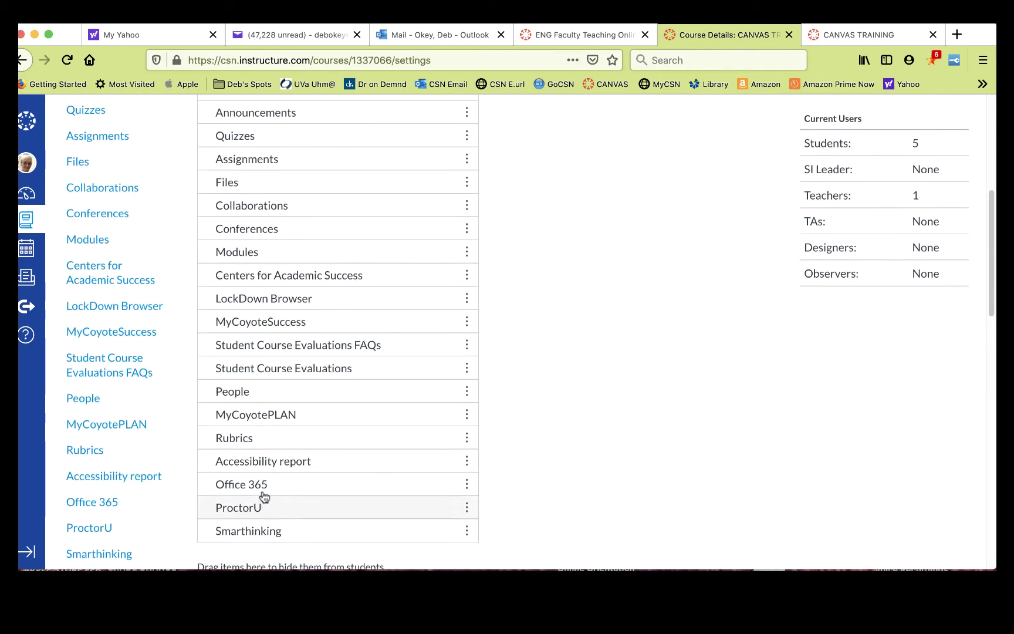
pyautogui.scroll(2, 265, 496)
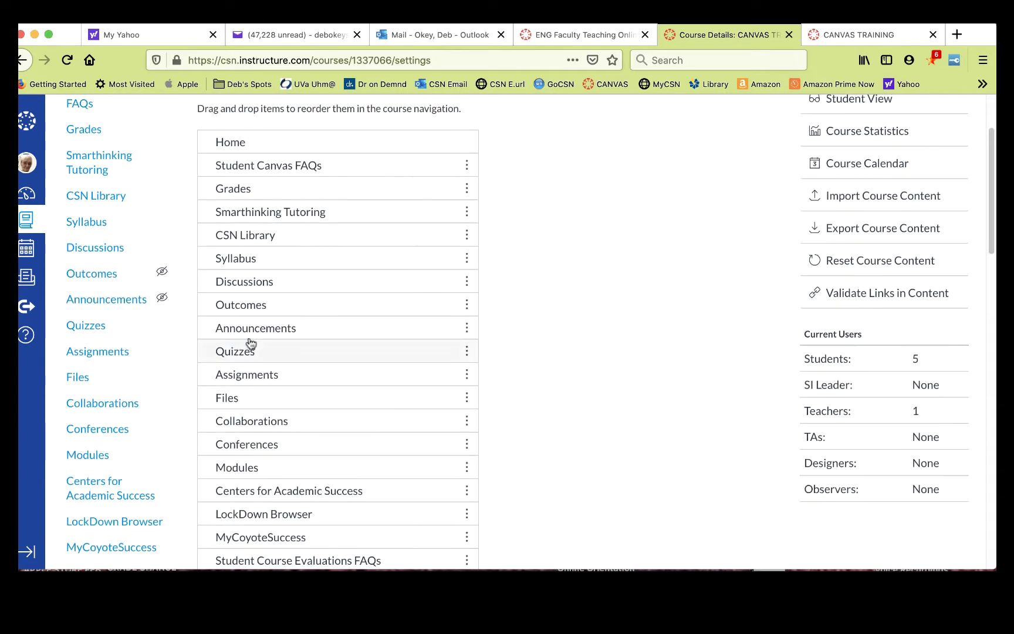
pyautogui.click(468, 306)
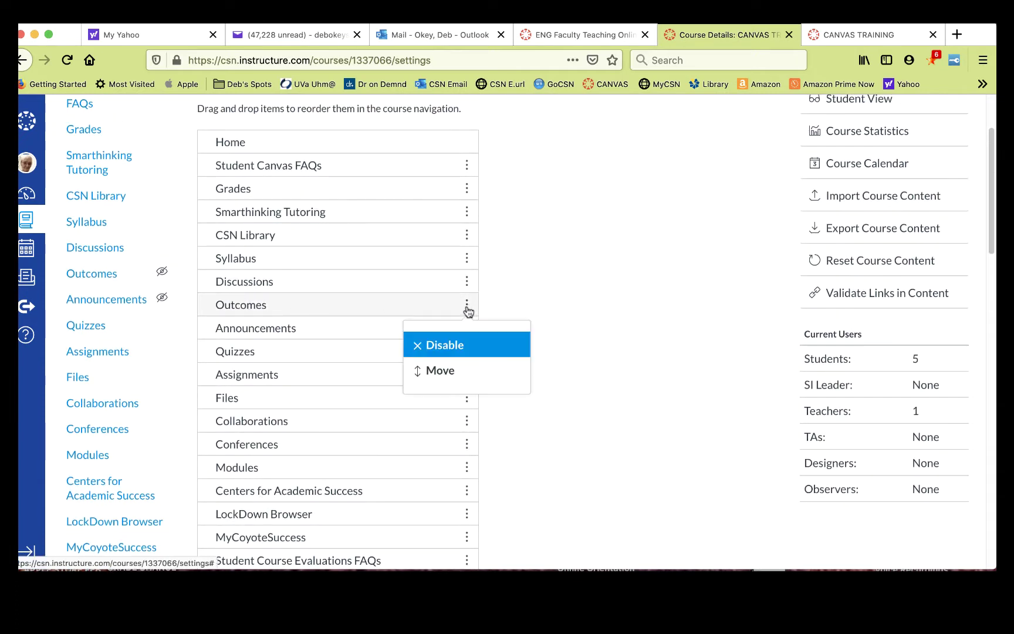
pyautogui.click(451, 347)
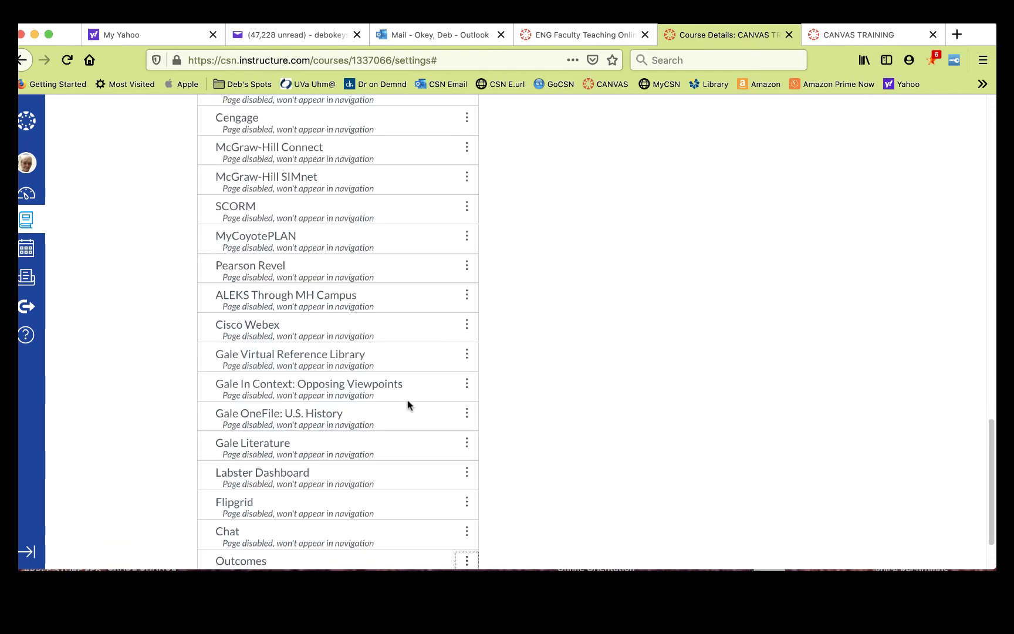
pyautogui.scroll(-2, 407, 400)
# - Disable the Announcements item in the course navigation settings
pyautogui.scroll(4, 409, 404)
pyautogui.scroll(7, 409, 404)
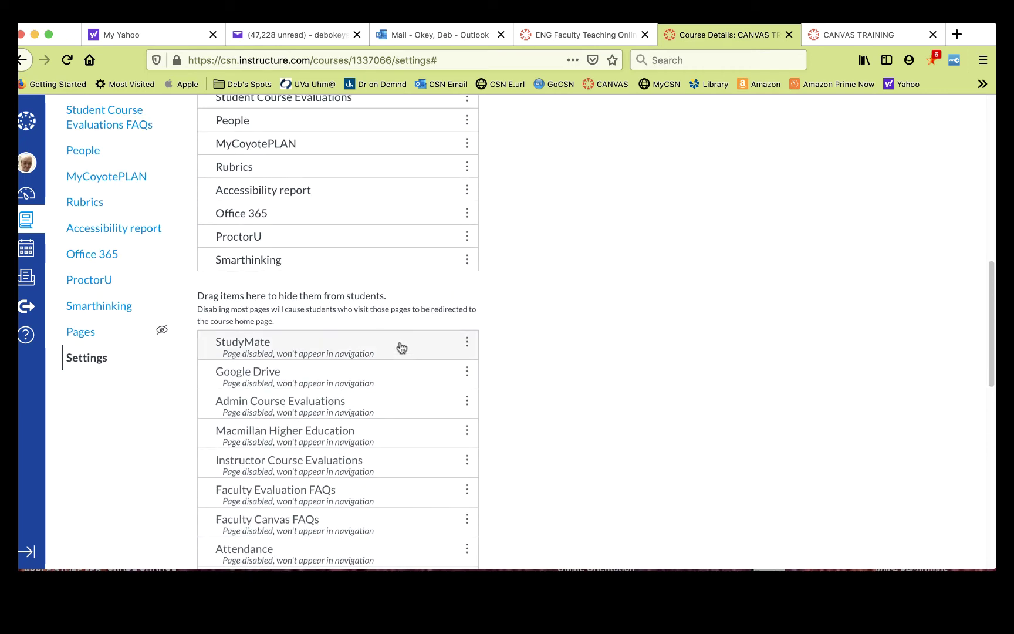
pyautogui.scroll(5, 566, 308)
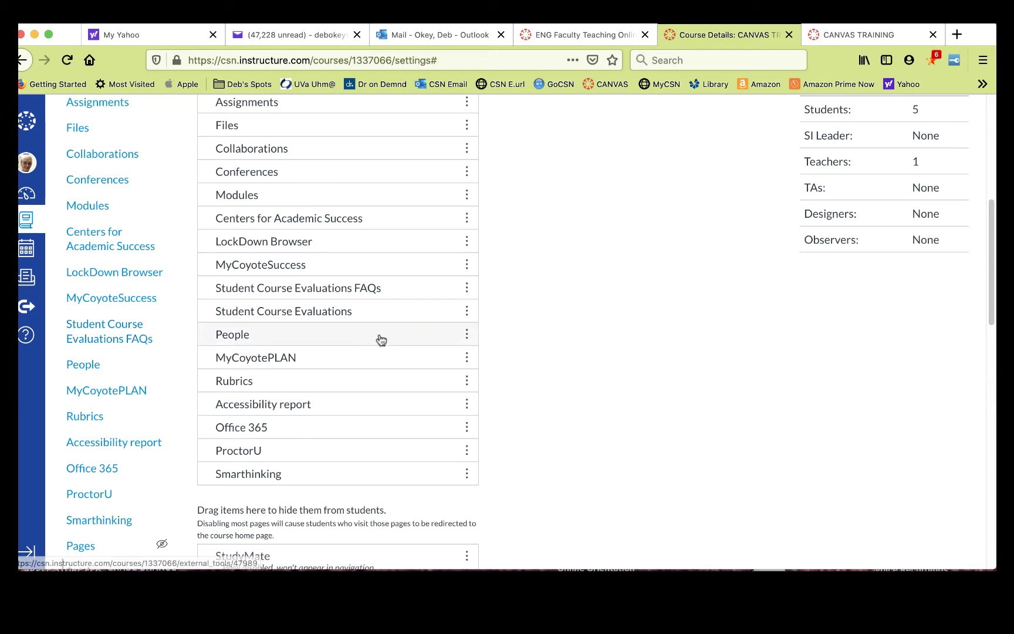
pyautogui.scroll(3, 532, 368)
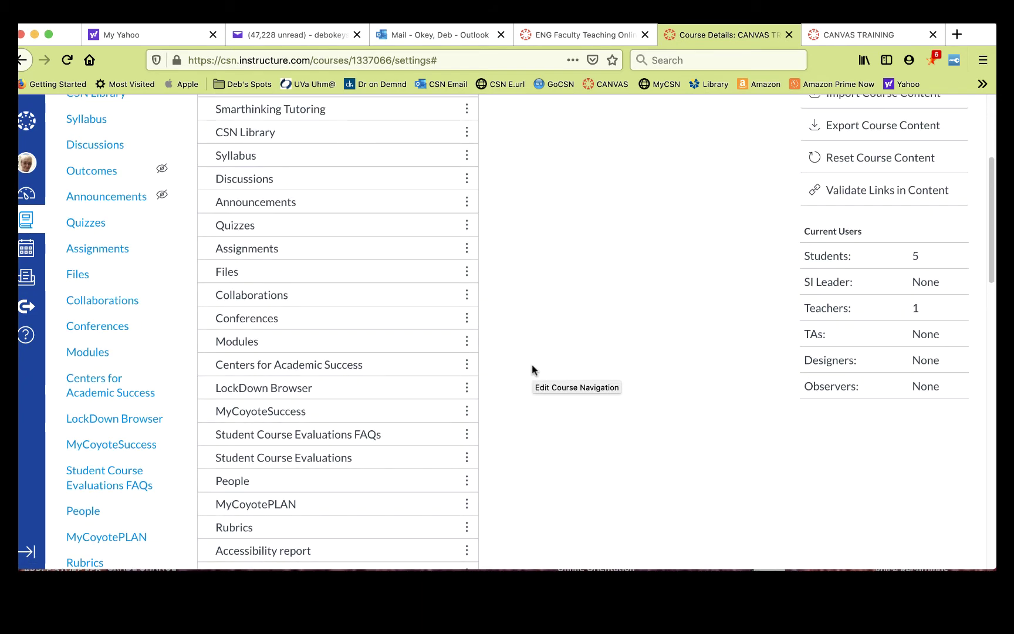
pyautogui.scroll(2, 531, 370)
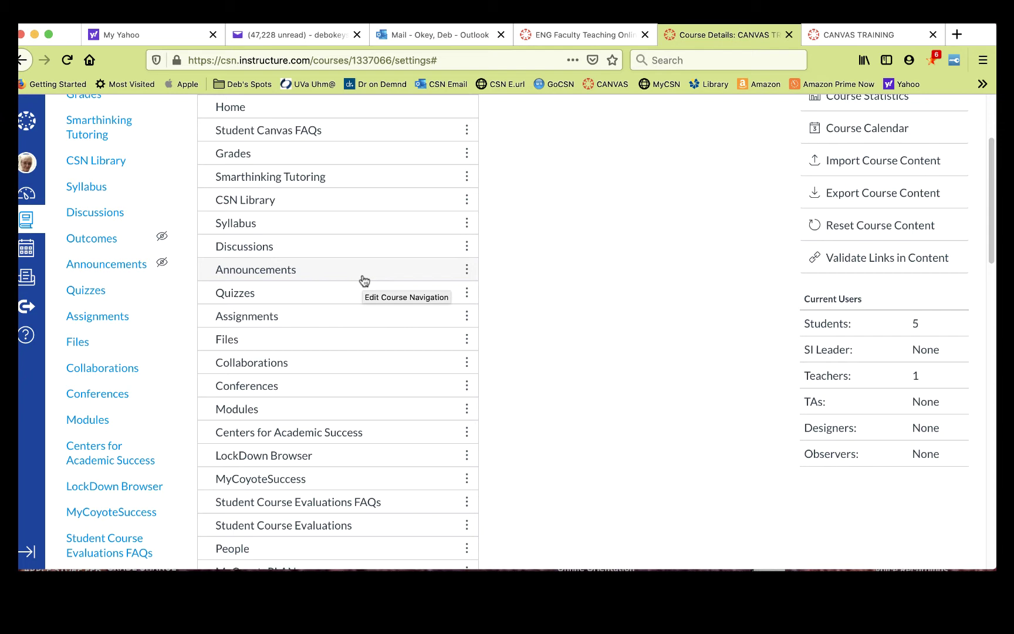
pyautogui.click(468, 269)
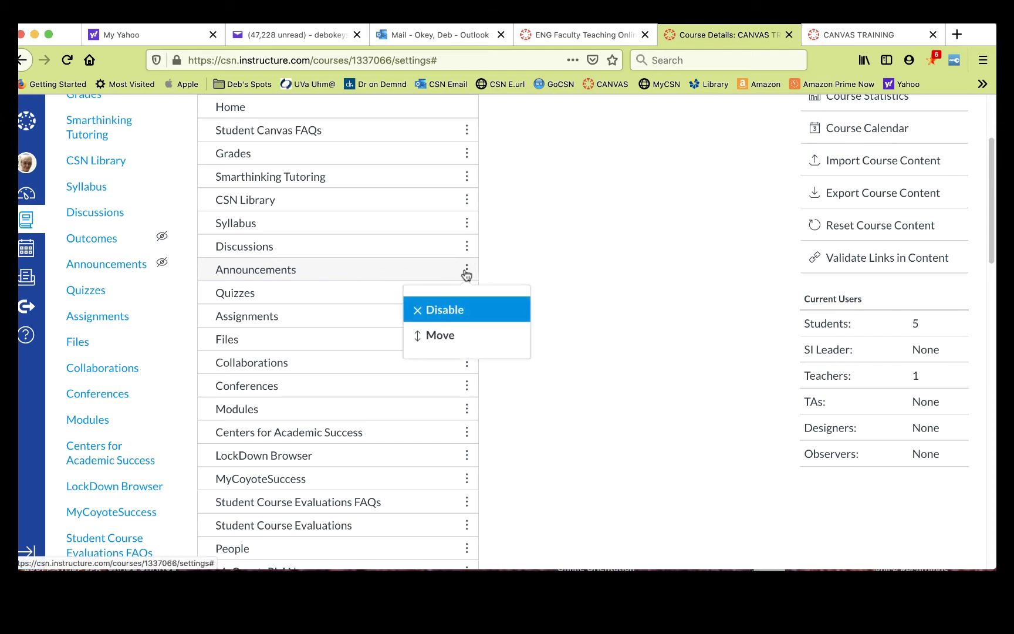
pyautogui.click(461, 306)
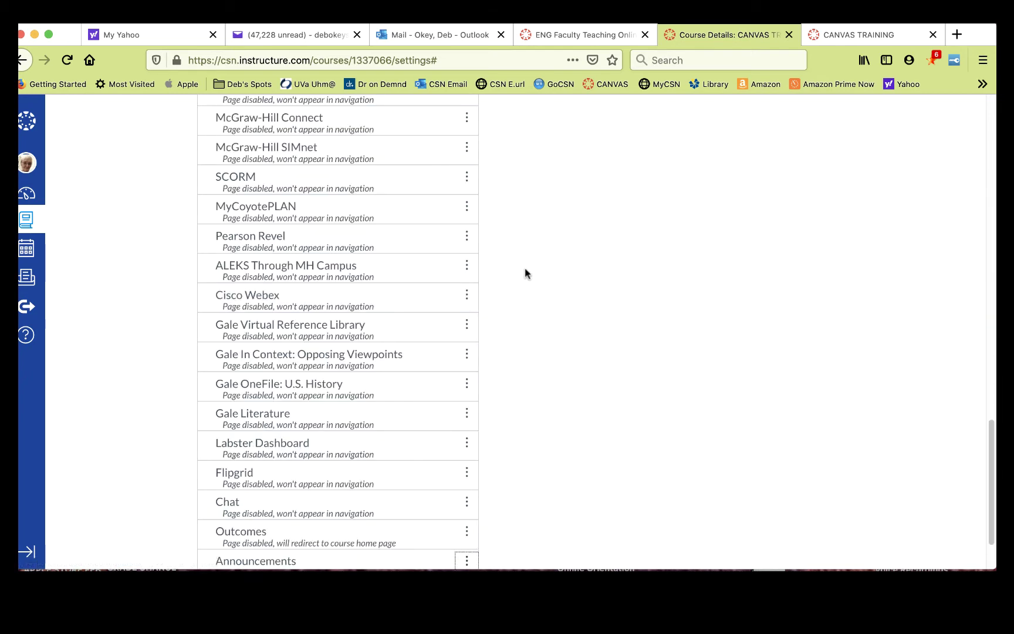
pyautogui.scroll(10, 364, 287)
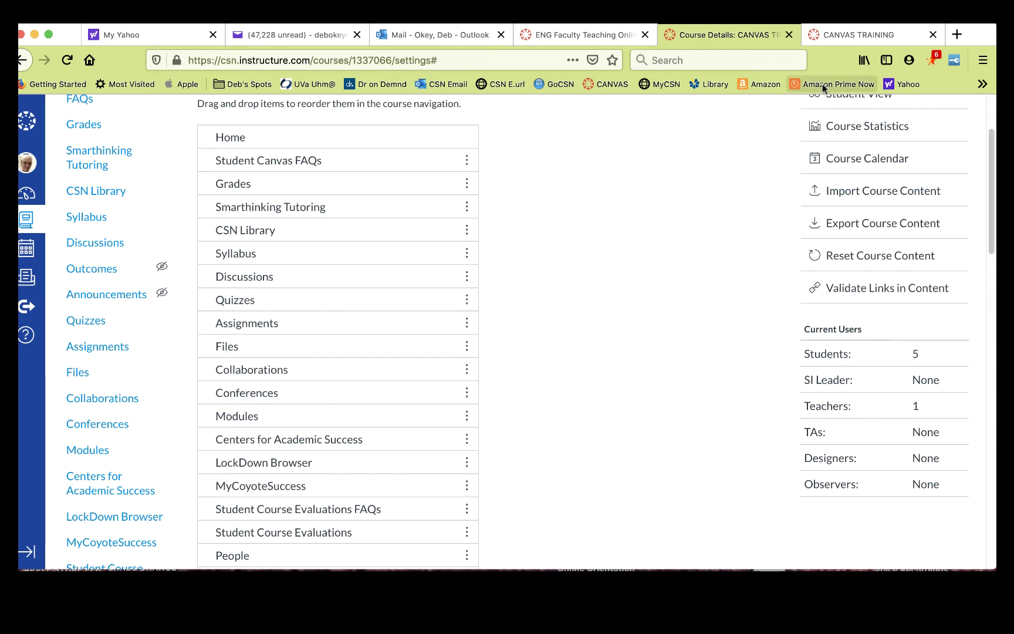
# - Switch to the other browser tab with the CANVAS TRAINING course and open the Chapter 1 Quiz from its quizzes
pyautogui.click(844, 39)
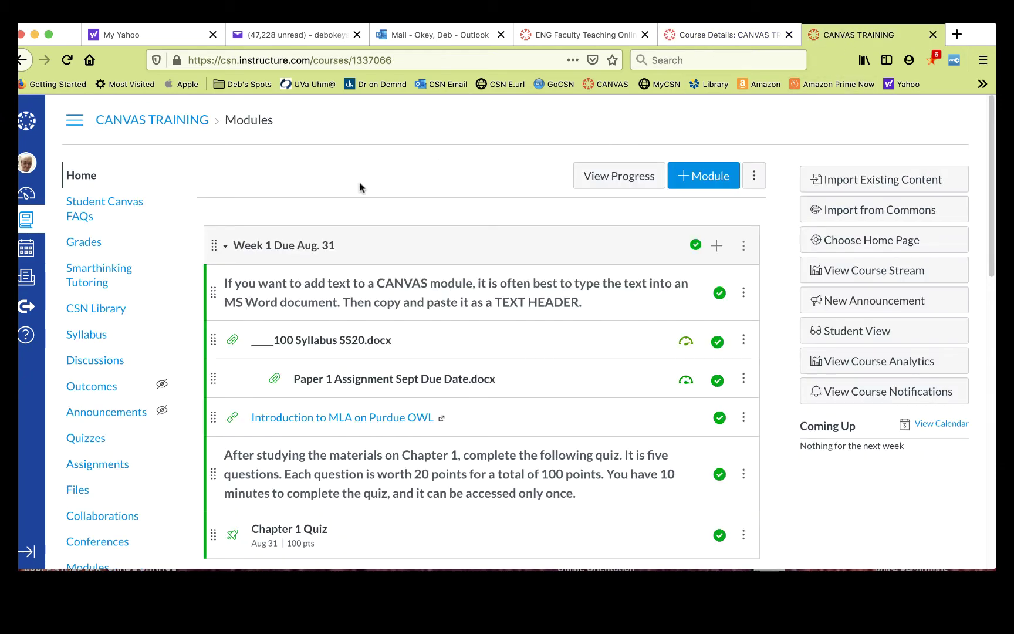
pyautogui.click(83, 441)
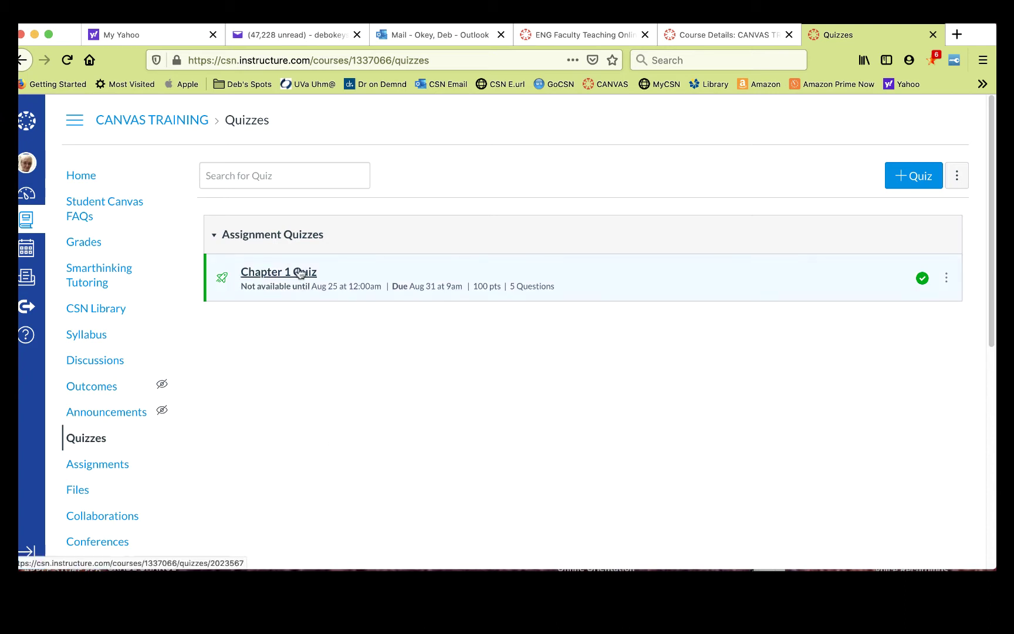
pyautogui.click(300, 272)
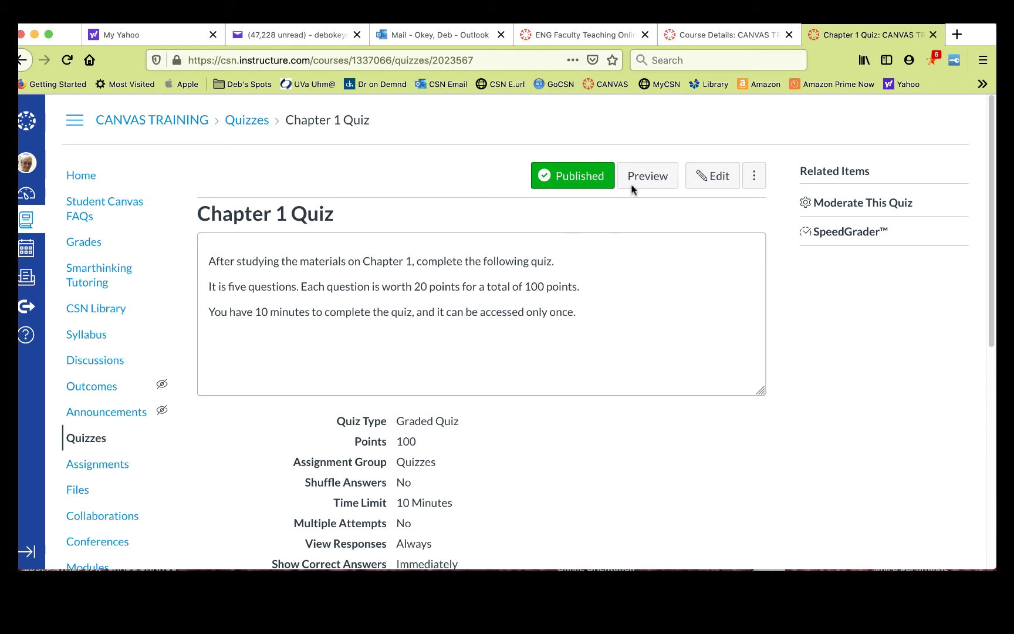
# - Close the Chapter 1 Quiz browser tab and disable the Quizzes item in the course navigation settings
pyautogui.click(932, 34)
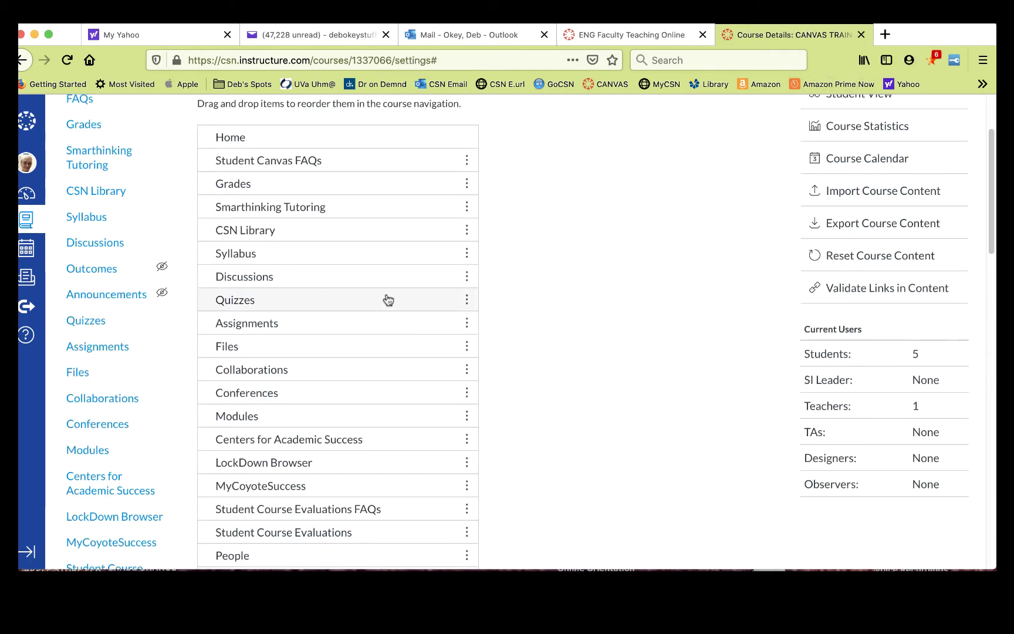
pyautogui.click(467, 300)
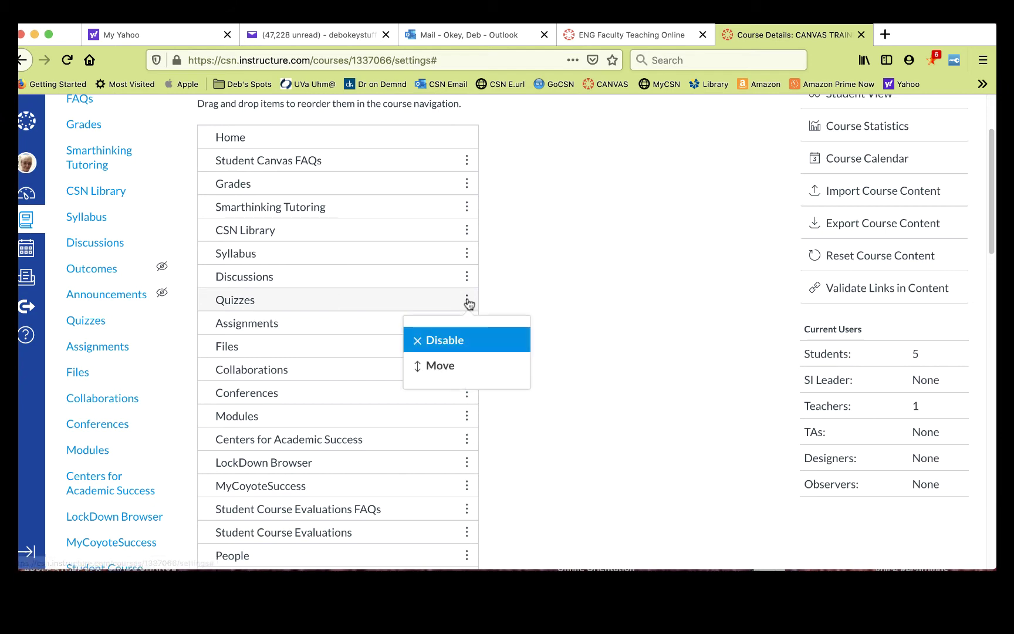
pyautogui.click(464, 340)
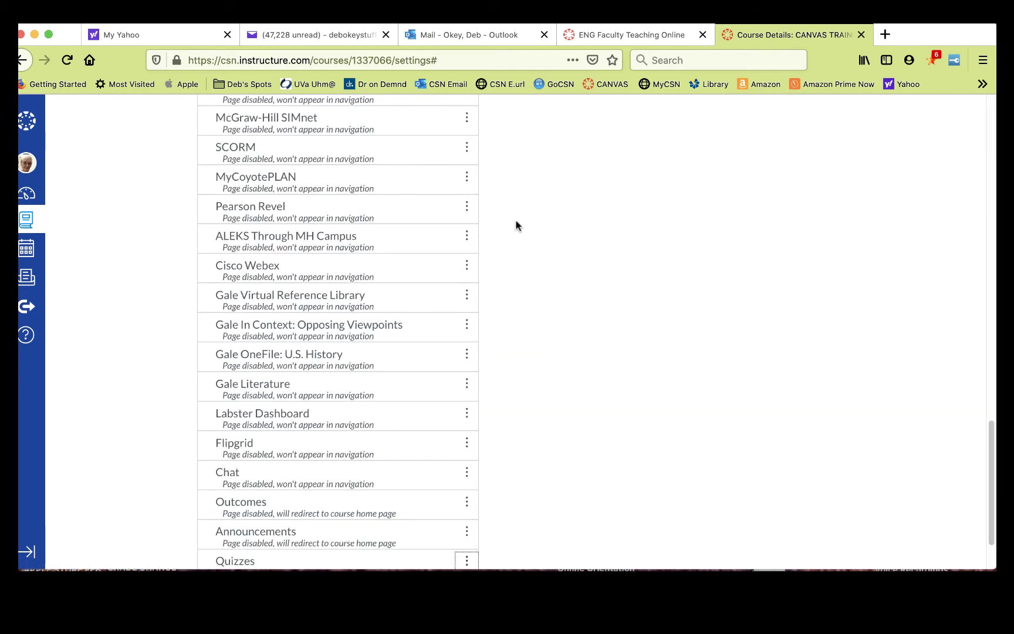
pyautogui.scroll(10, 516, 225)
pyautogui.scroll(5, 516, 225)
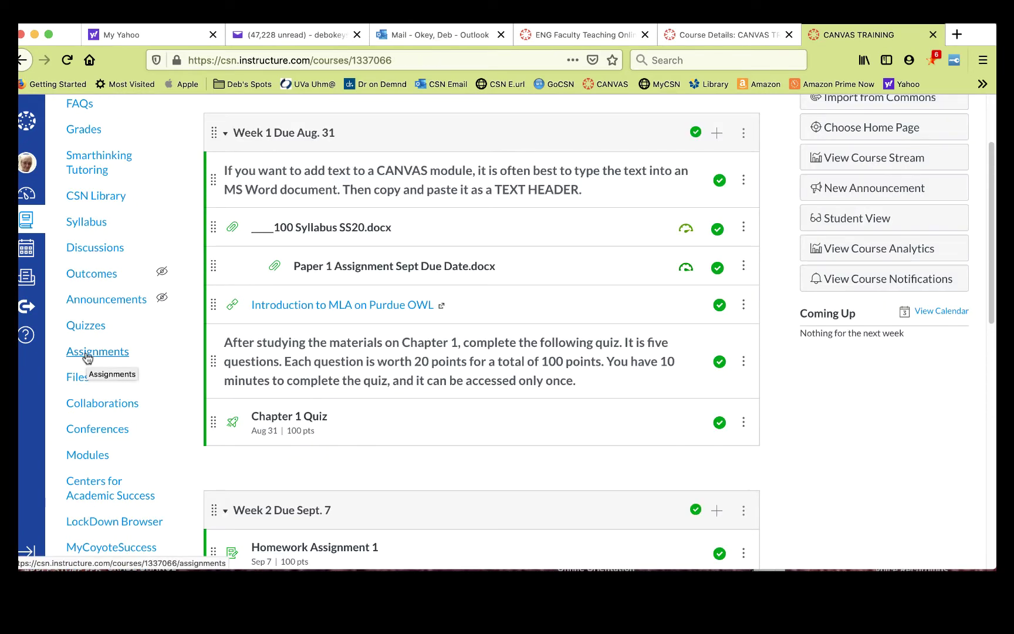
# - Look through the assignment groups on the course's Assignments page and open the Paper 1 assignment
pyautogui.click(87, 352)
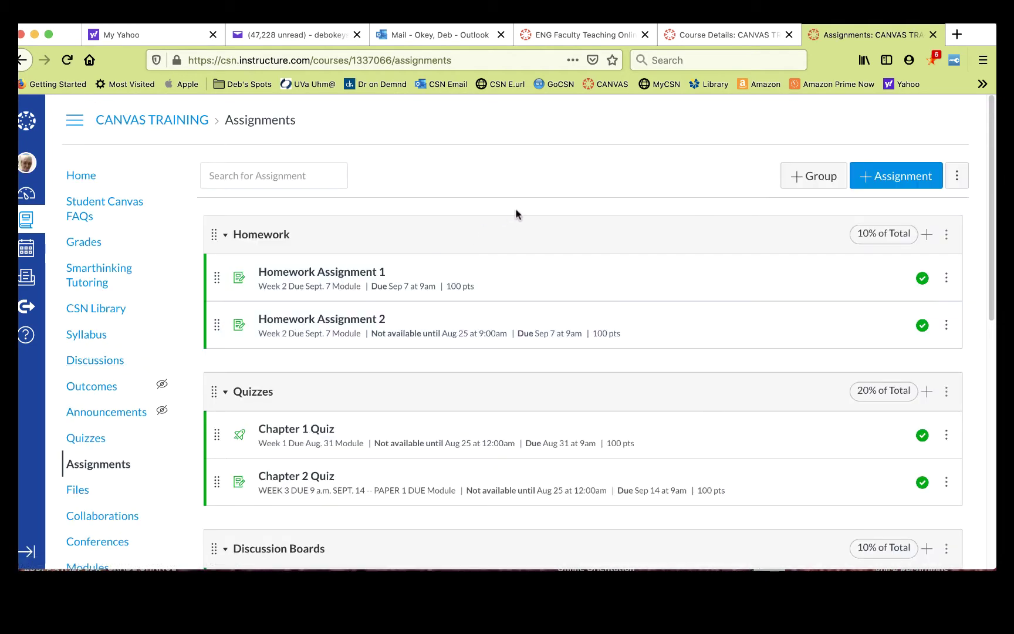
pyautogui.scroll(-5, 527, 198)
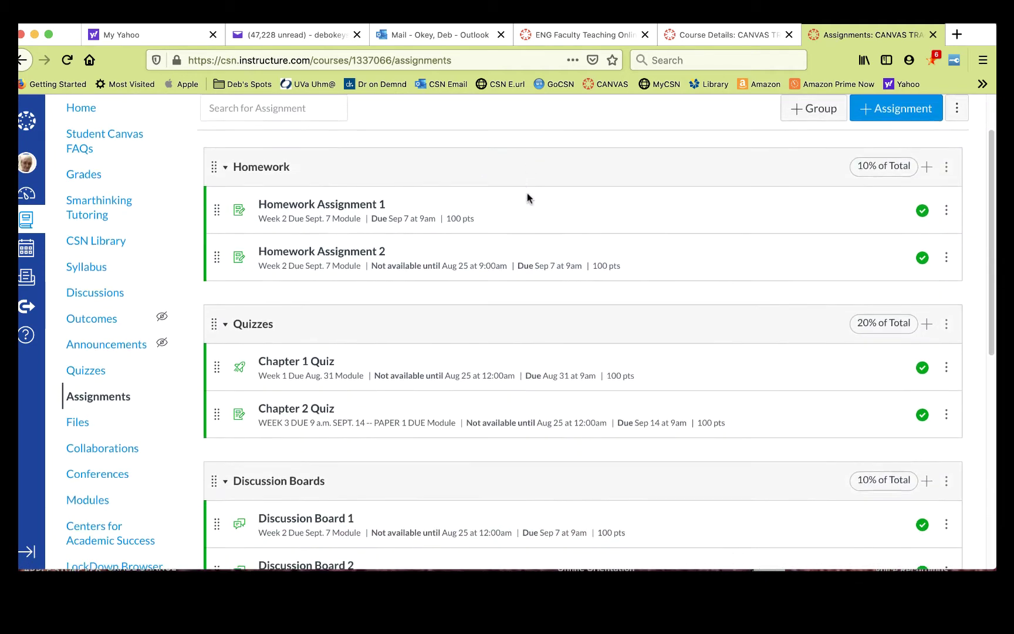
pyautogui.scroll(-5, 527, 197)
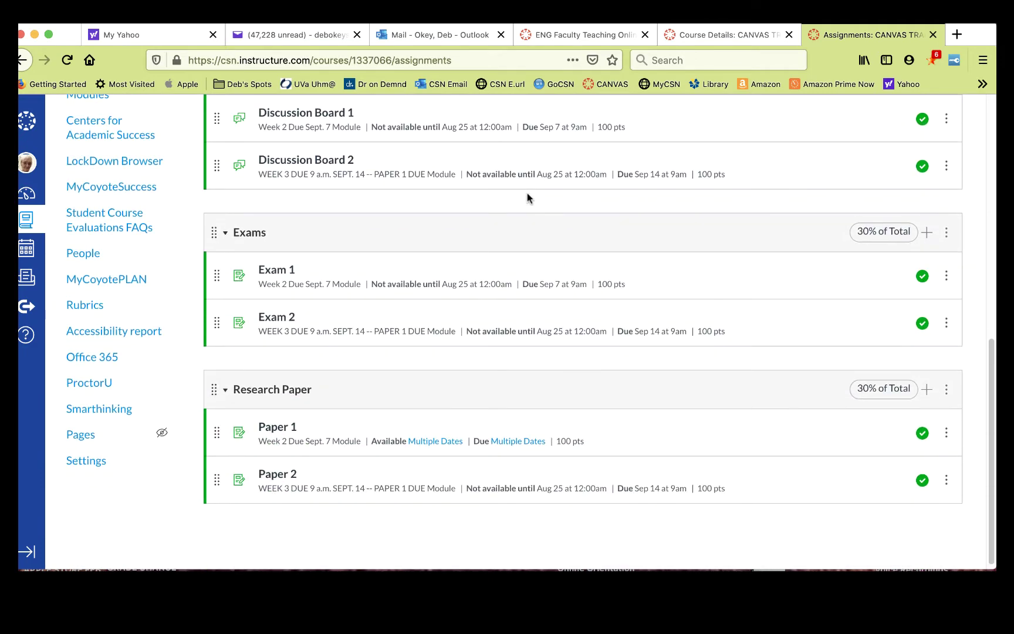
pyautogui.scroll(2, 527, 198)
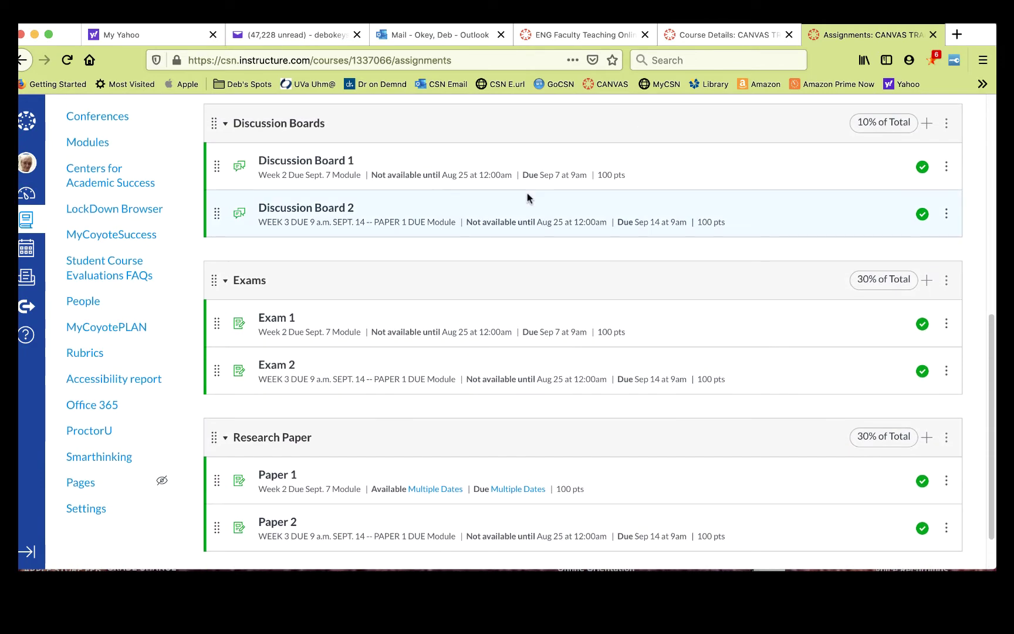
pyautogui.scroll(-2, 527, 193)
pyautogui.click(270, 424)
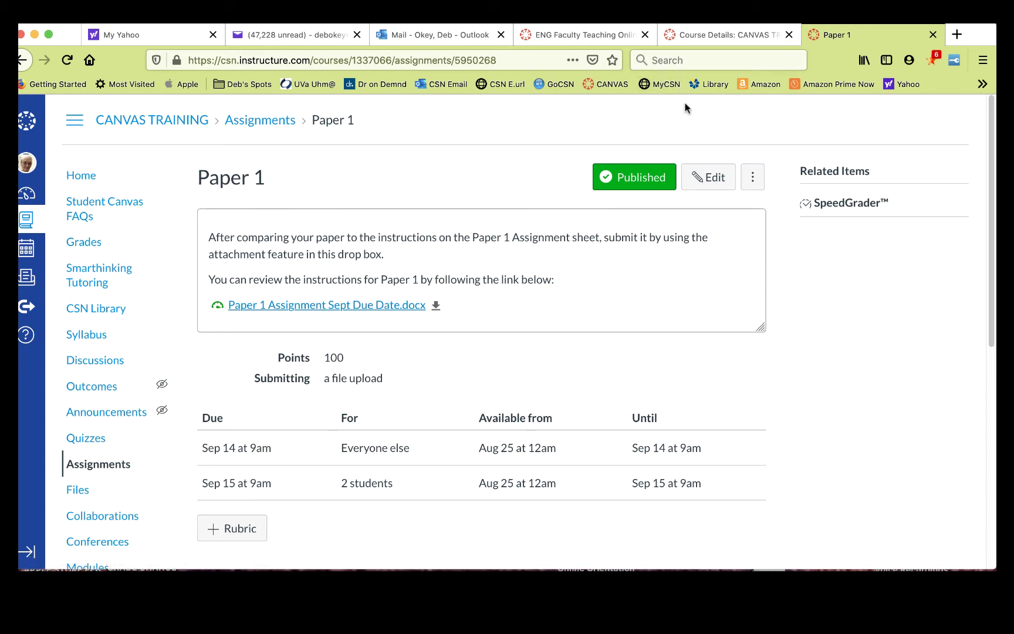
# - Switch to the course settings tab and disable the Assignments item in the navigation list
pyautogui.click(713, 39)
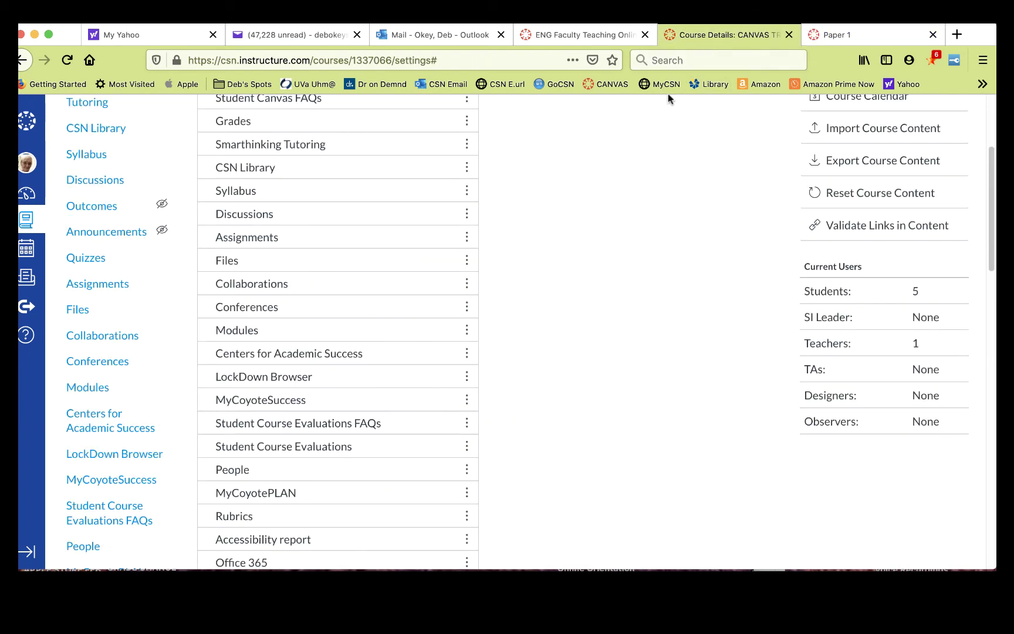
pyautogui.click(469, 240)
pyautogui.click(455, 281)
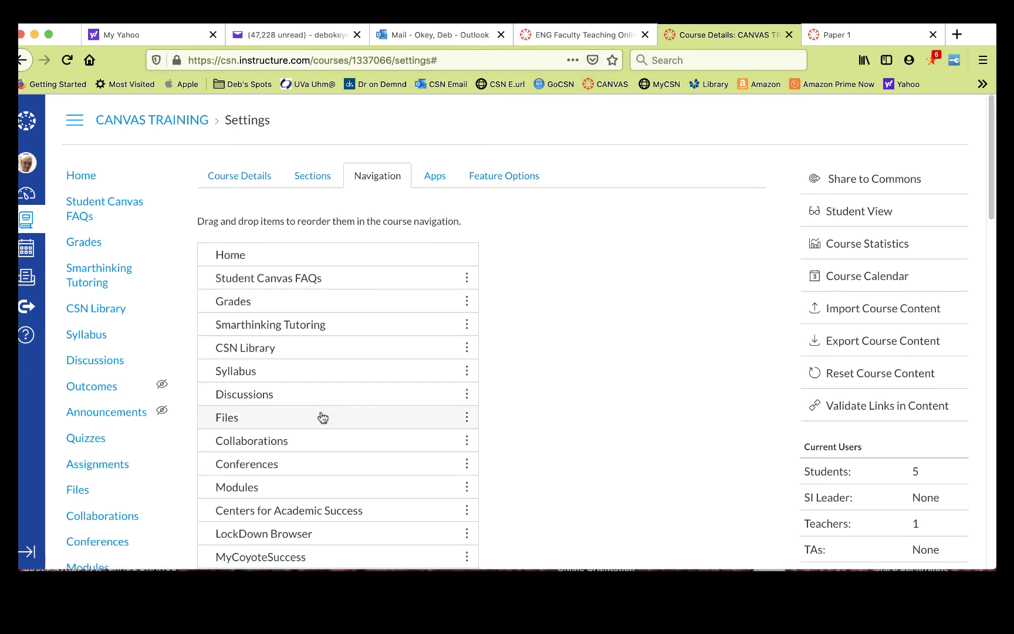
# - Return to the browser tab with the Paper 1 assignment and open the course's Files page
pyautogui.click(844, 35)
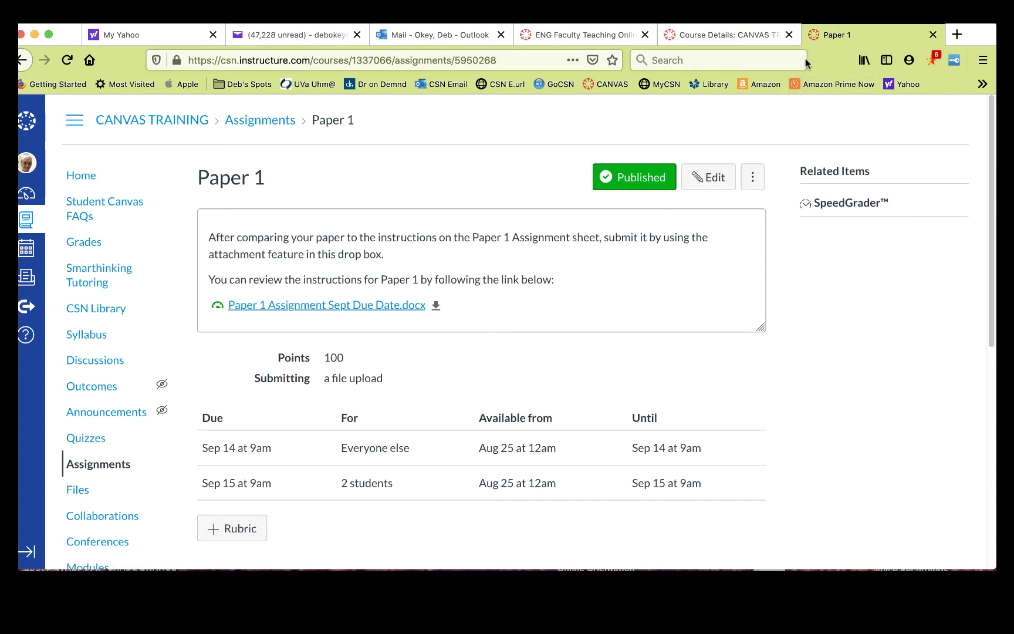
pyautogui.scroll(-3, 143, 221)
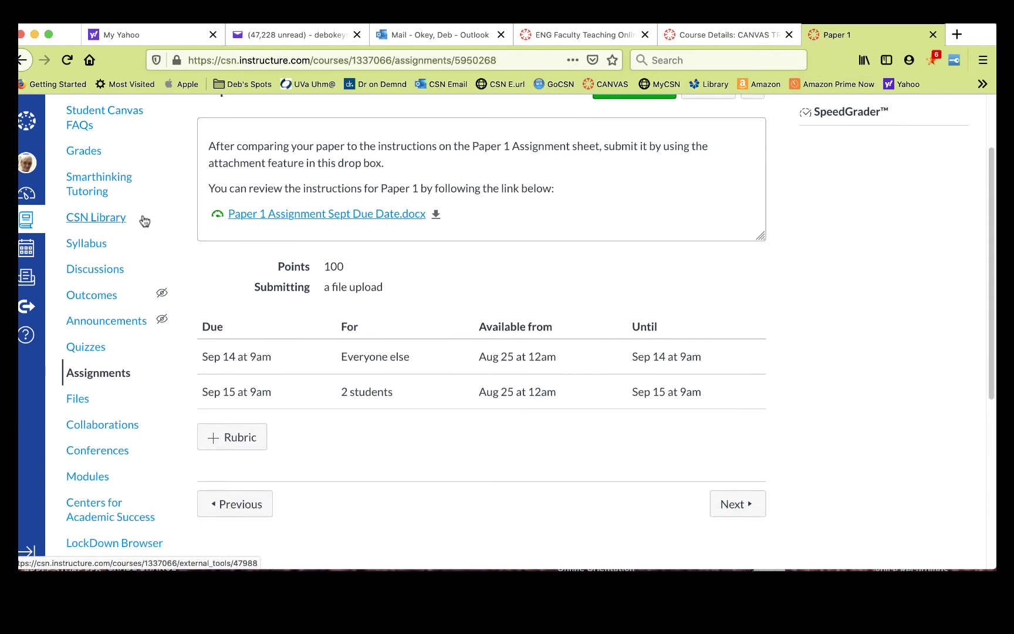
pyautogui.click(76, 366)
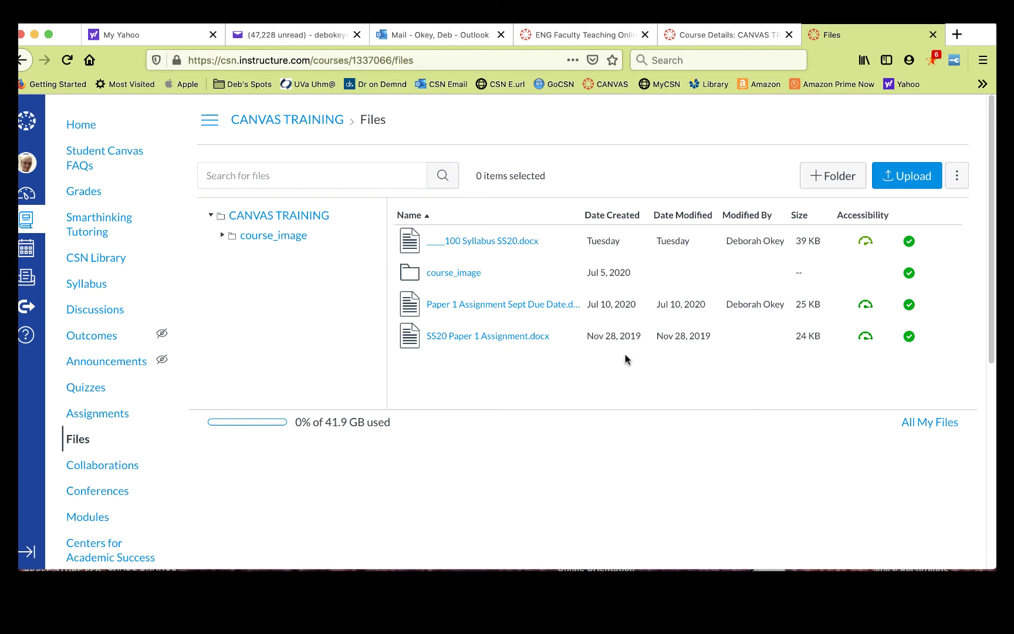
# - Switch to the course settings tab and disable the Files item in the navigation list
pyautogui.click(711, 36)
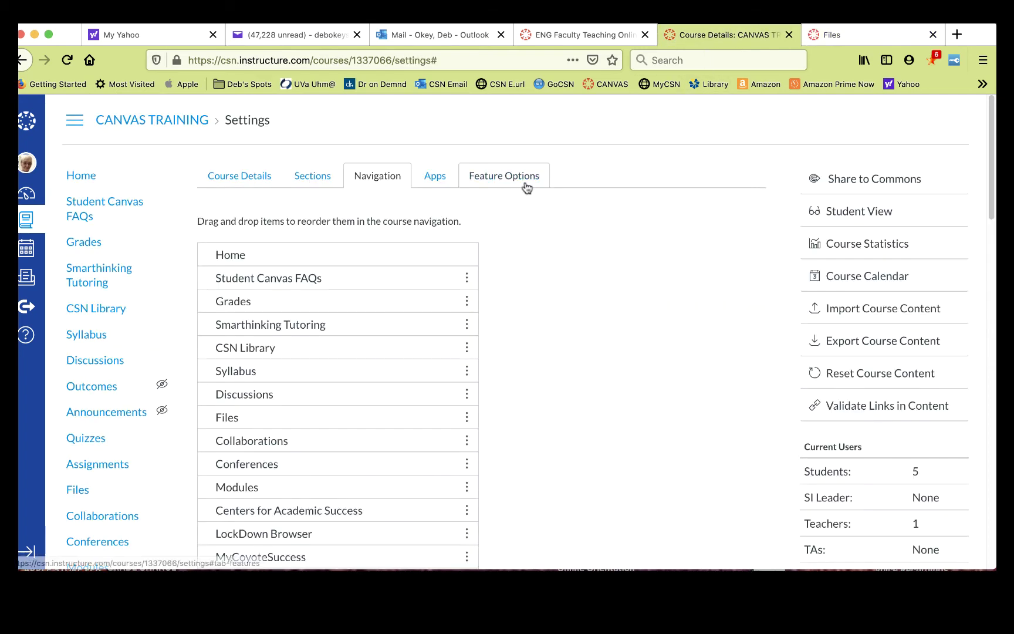
pyautogui.click(467, 416)
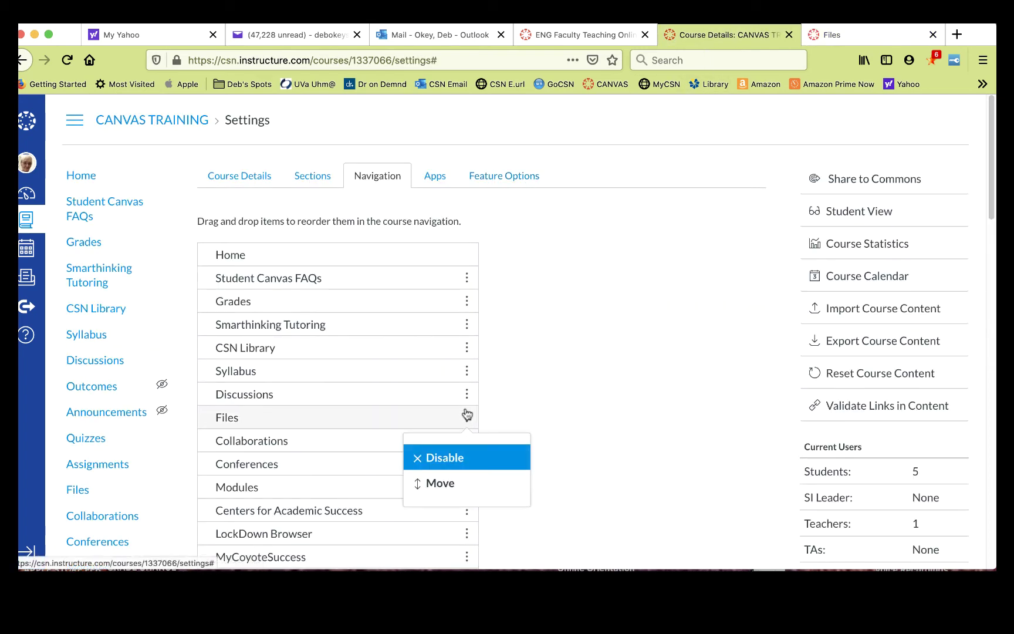
pyautogui.click(463, 454)
pyautogui.scroll(-2, 352, 375)
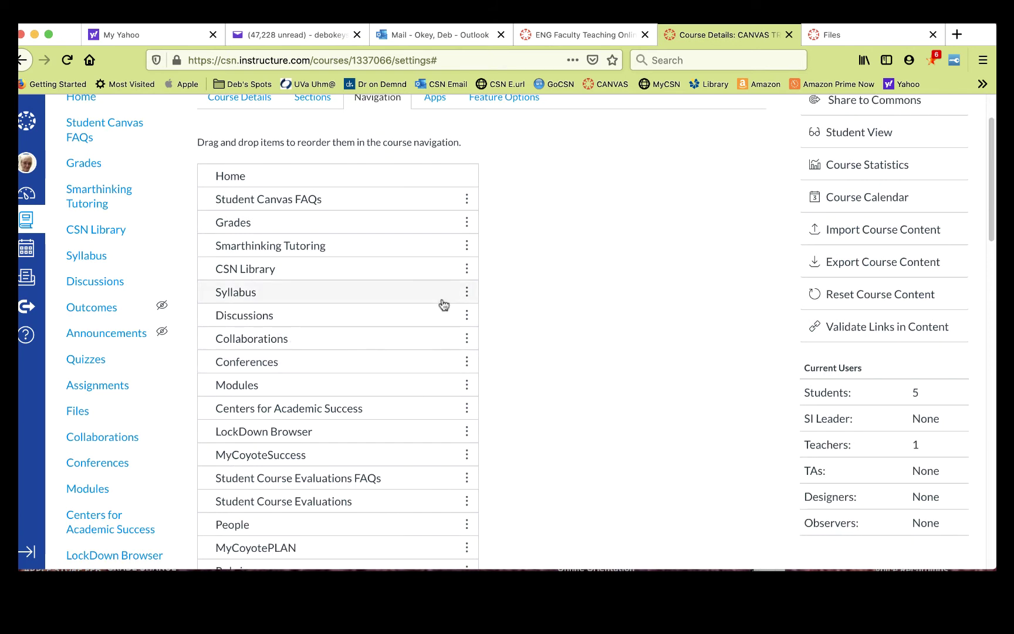
# - View the course's Collaborations page in the other browser tab, and disable the Collaborations item in the course navigation settings
pyautogui.click(833, 37)
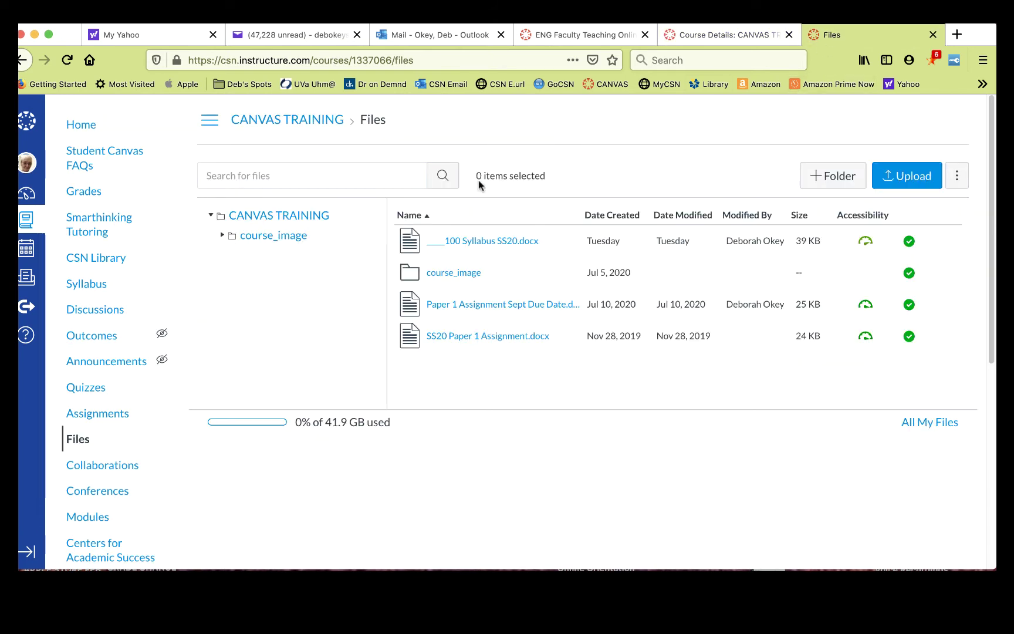
pyautogui.click(116, 469)
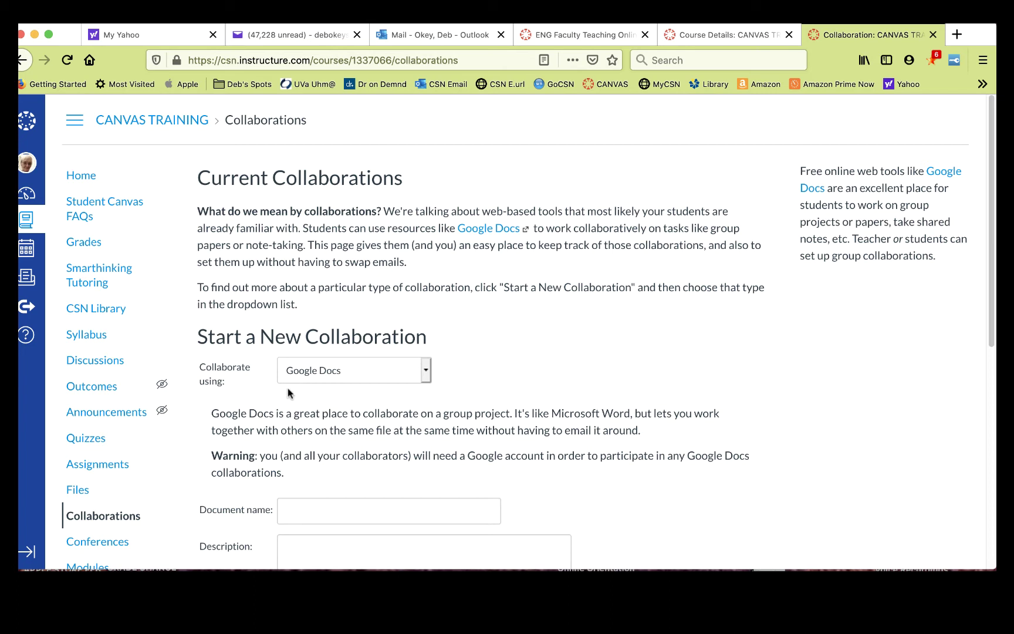
pyautogui.click(750, 33)
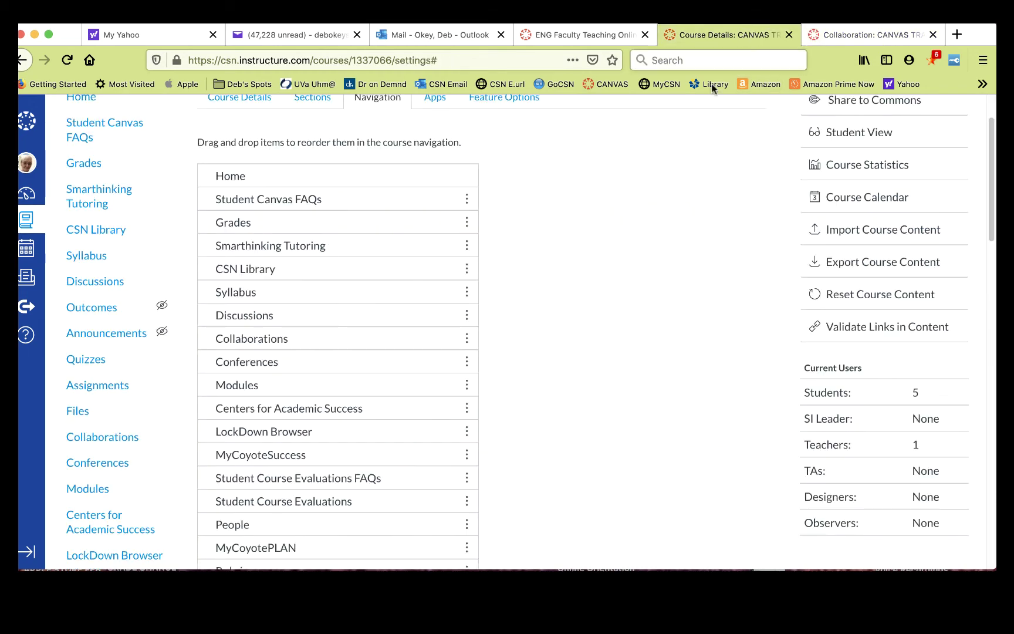
pyautogui.click(466, 338)
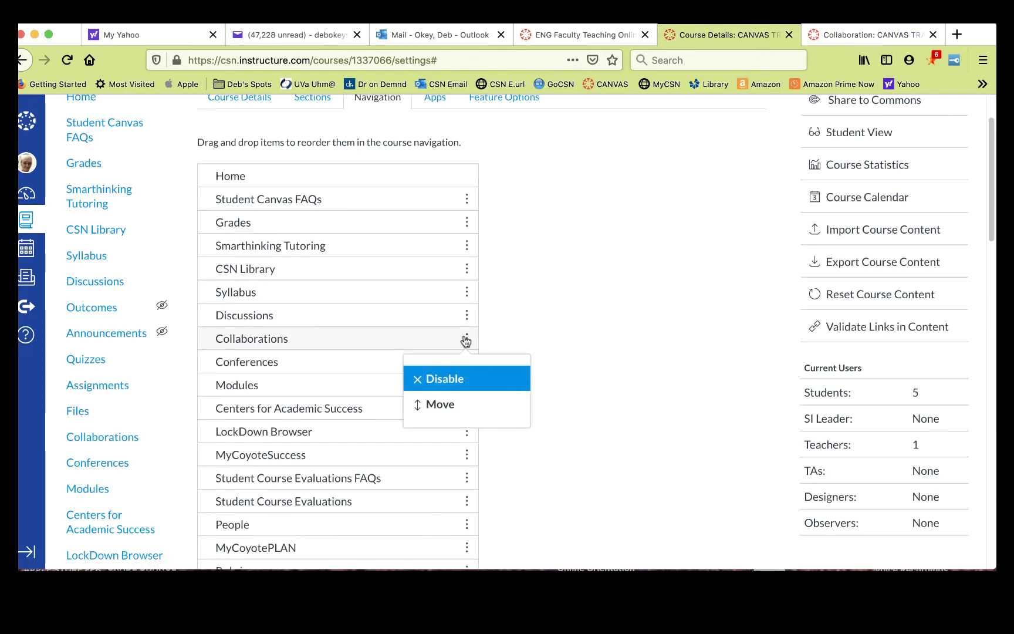
pyautogui.click(461, 380)
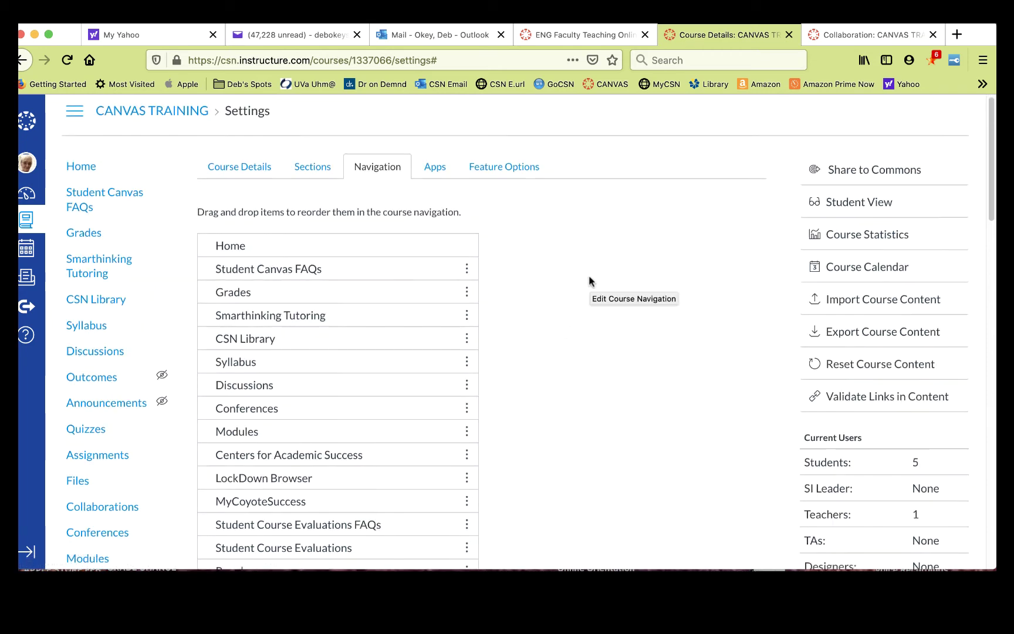
# - Disable the Conferences item in the course navigation settings
pyautogui.scroll(-3, 590, 277)
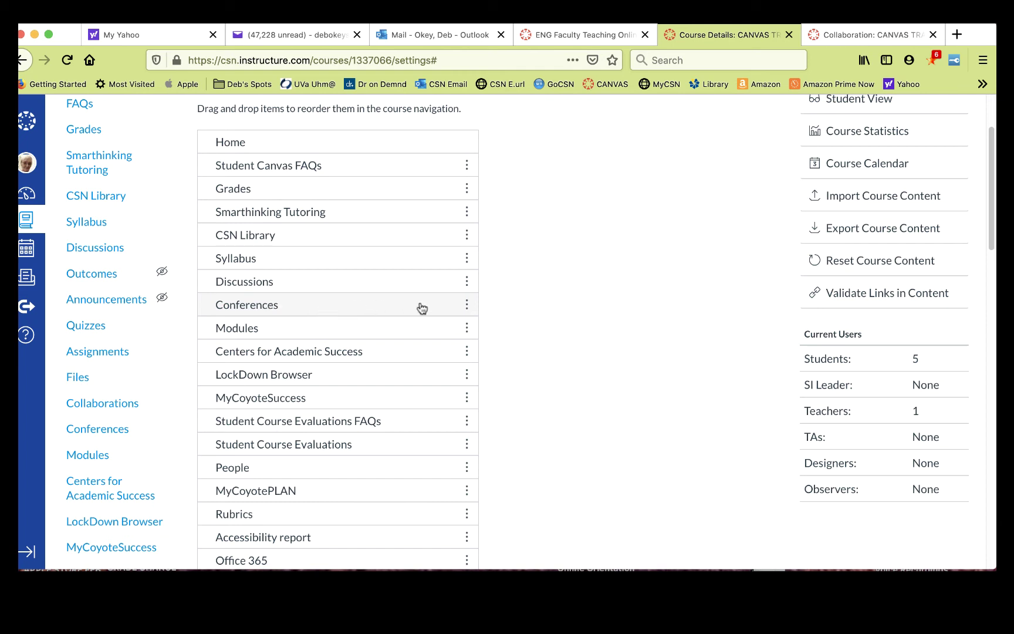
pyautogui.click(466, 305)
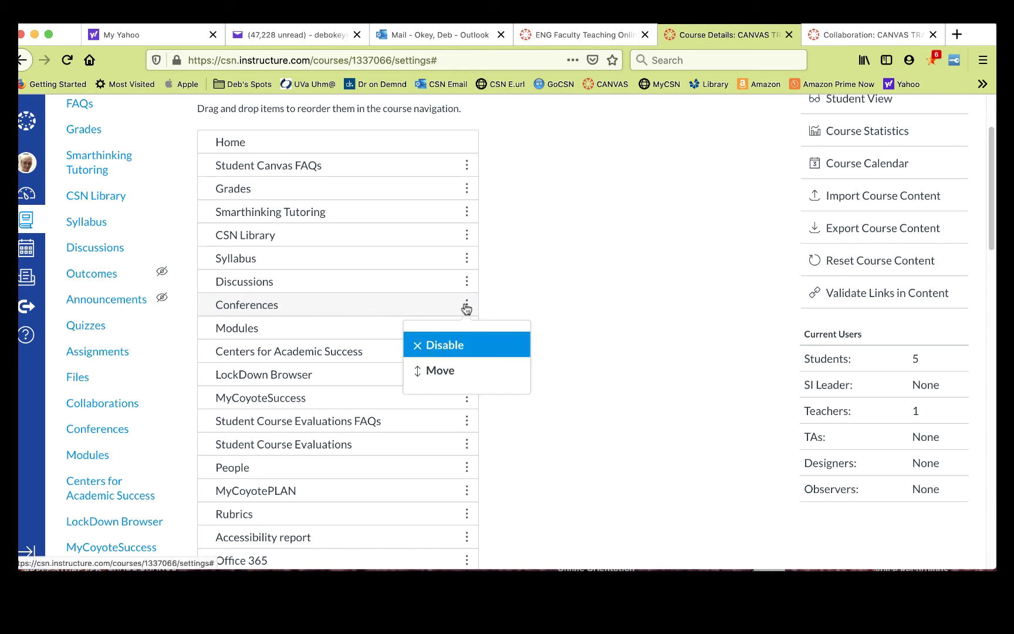
pyautogui.click(455, 349)
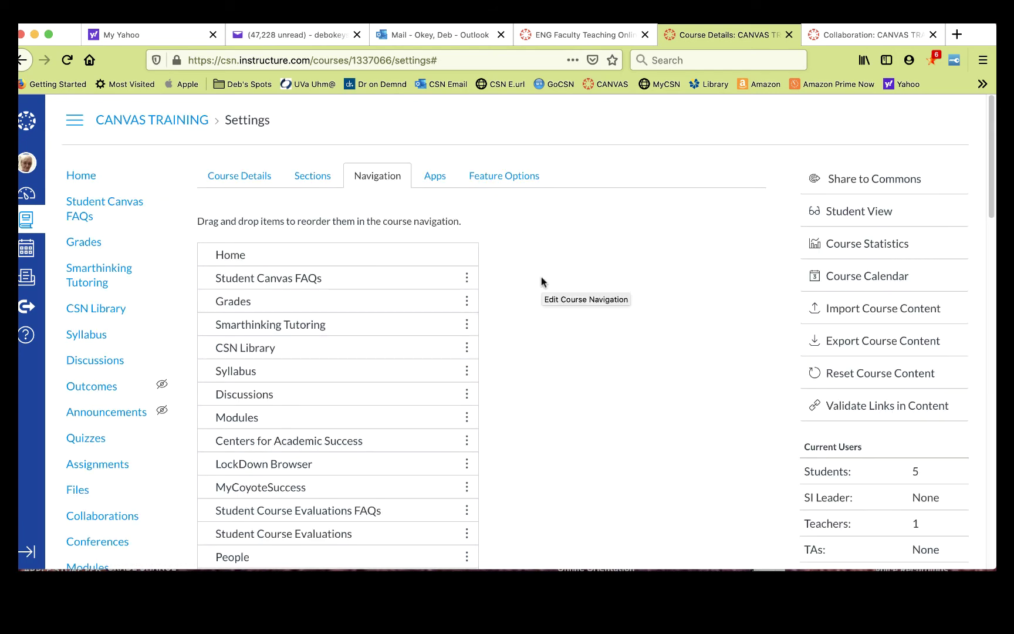
pyautogui.scroll(-4, 541, 281)
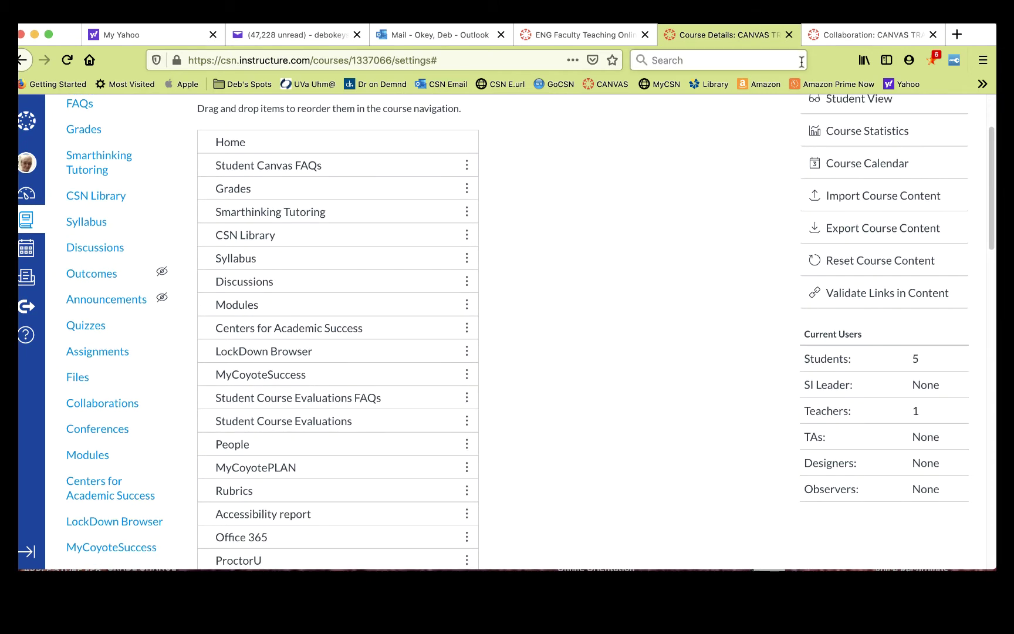
# - Switch to the browser tab with the Collaborations page, open the course's People page and examine its roster
pyautogui.click(840, 39)
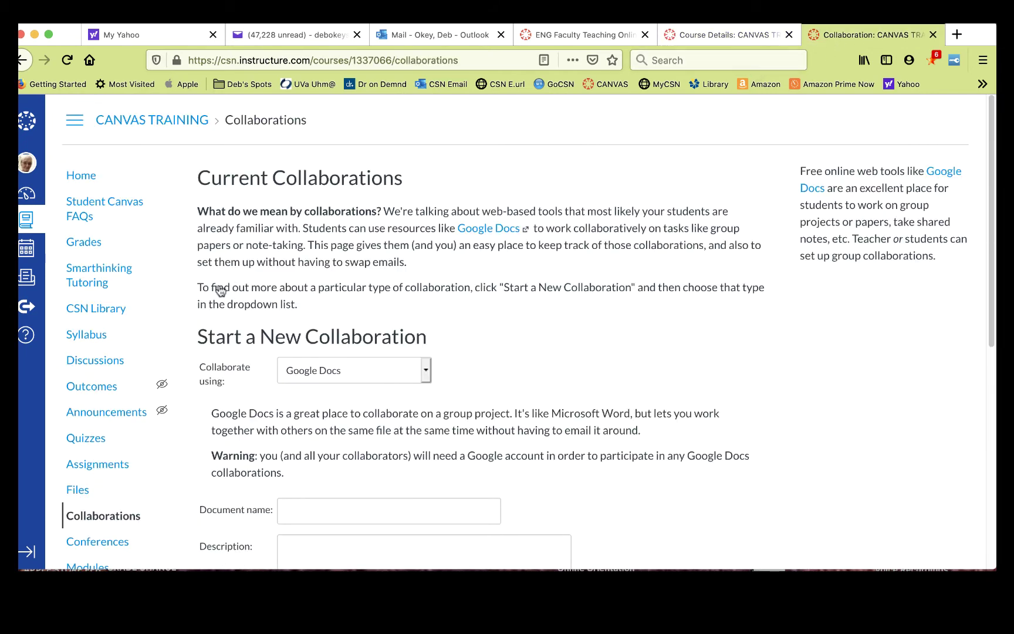
pyautogui.scroll(-1, 120, 299)
pyautogui.scroll(-2, 120, 300)
pyautogui.scroll(4, 121, 301)
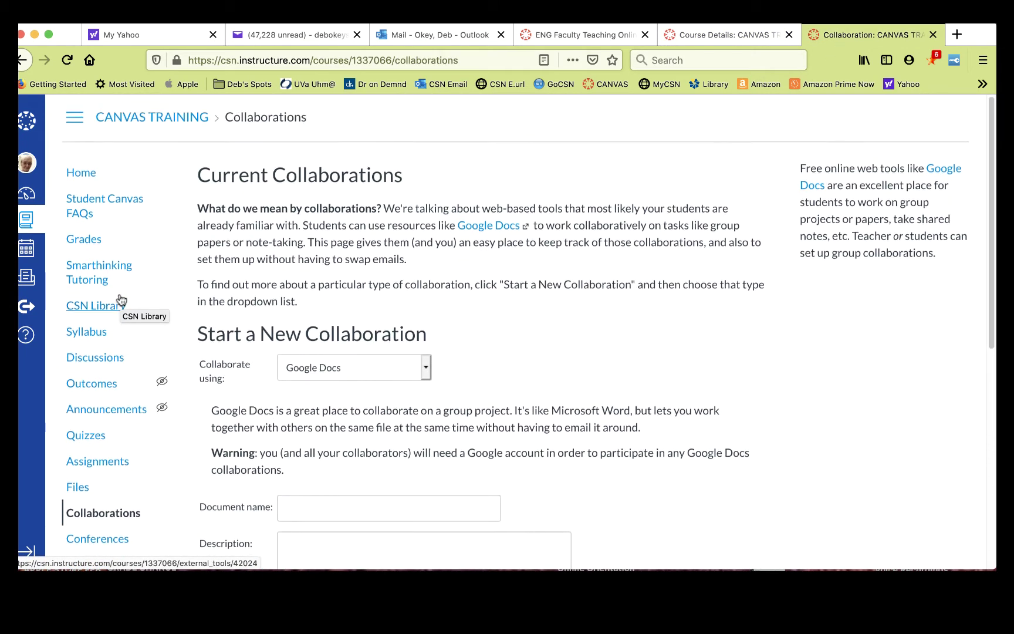
pyautogui.scroll(-5, 121, 301)
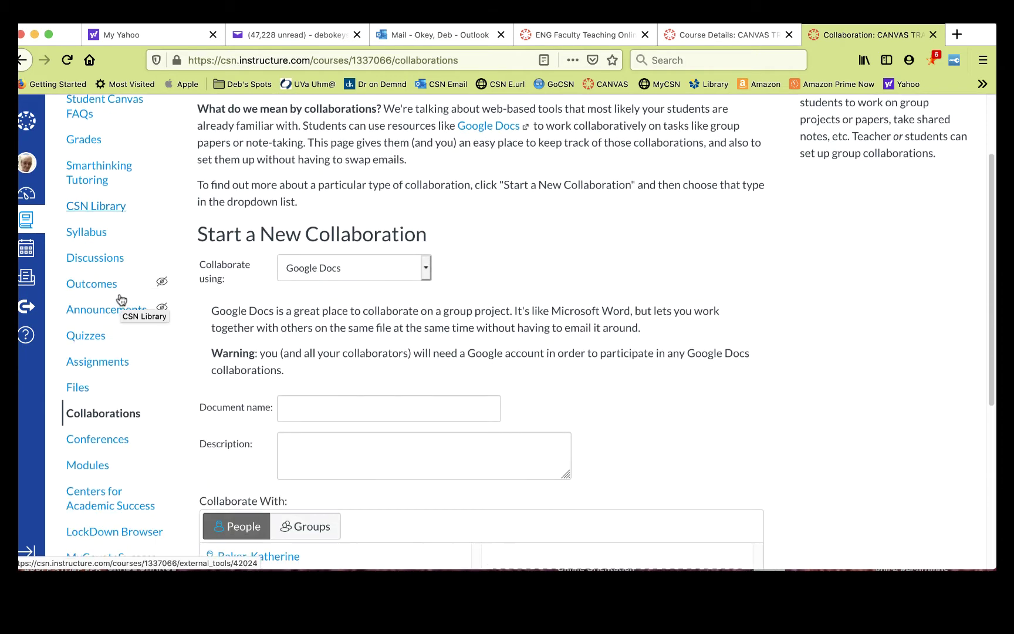
pyautogui.scroll(-6, 120, 300)
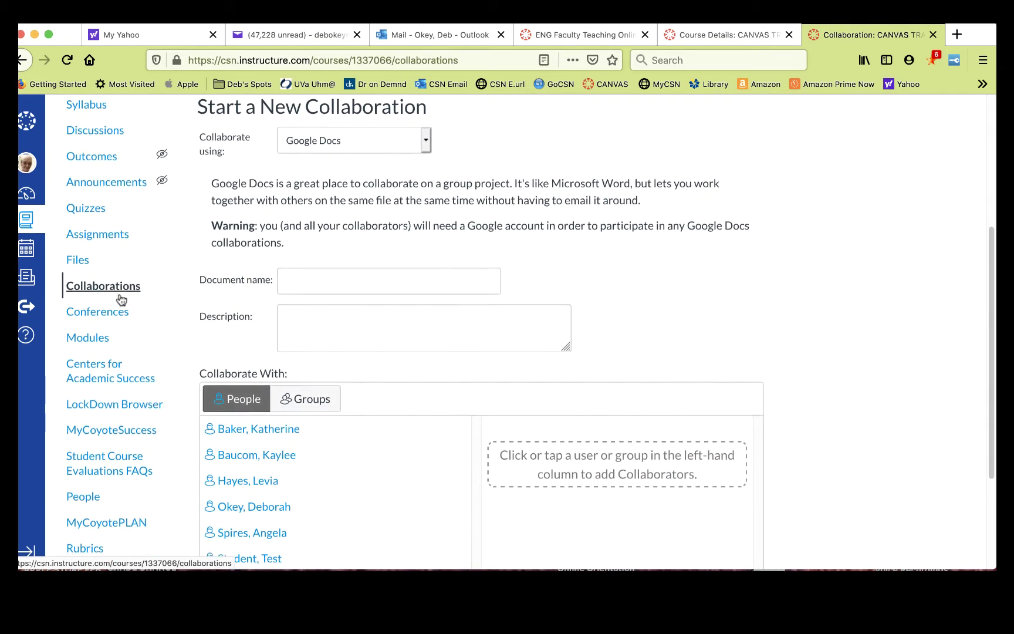
pyautogui.click(88, 379)
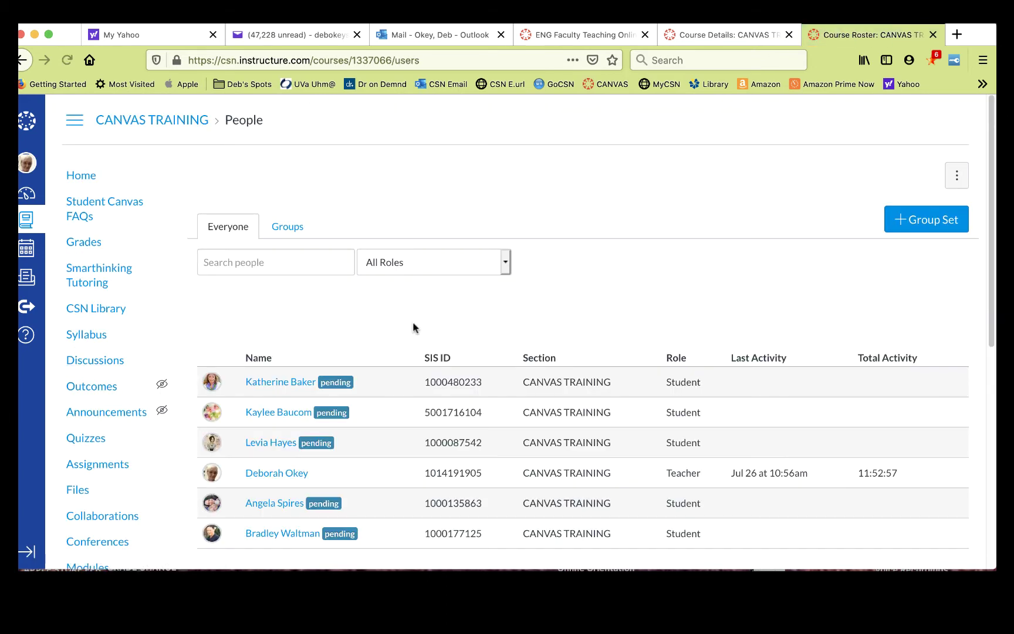
pyautogui.scroll(-3, 412, 322)
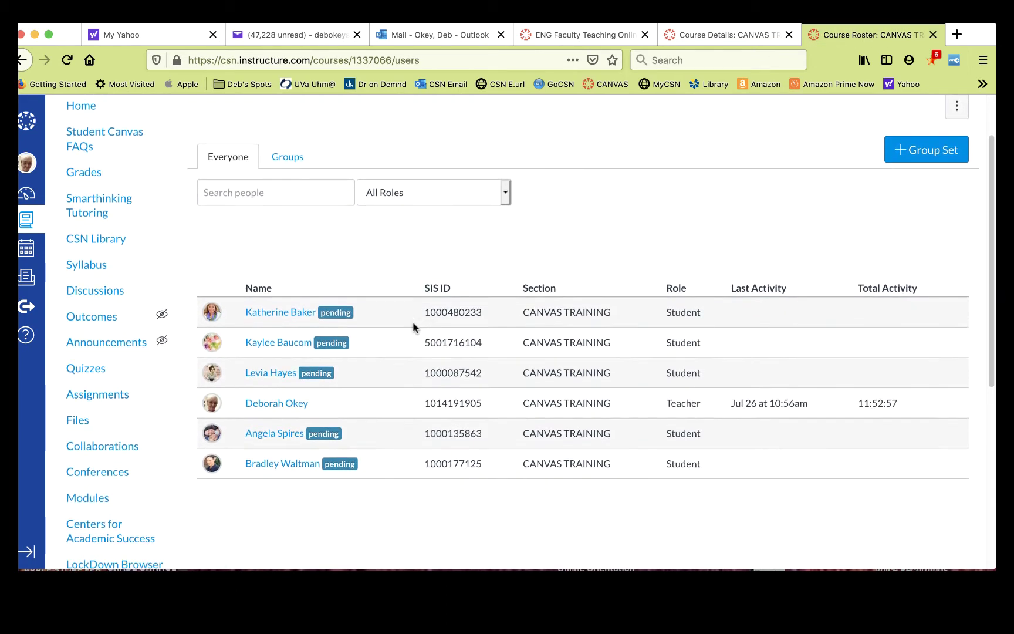
pyautogui.scroll(3, 413, 325)
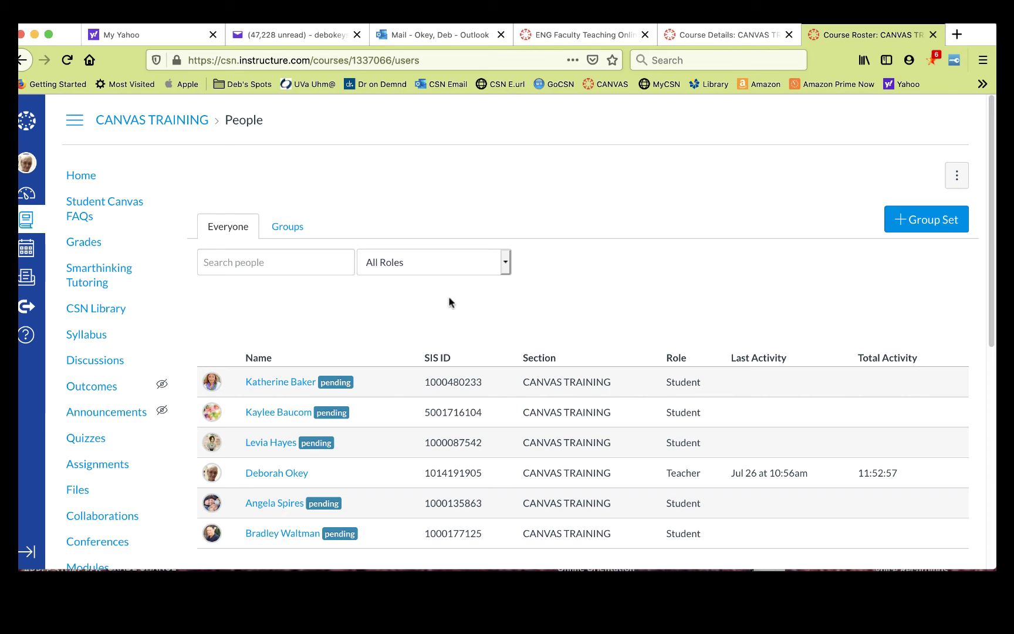
# - Switch to the course settings tab and disable the People and Rubrics items in the navigation list
pyautogui.click(720, 35)
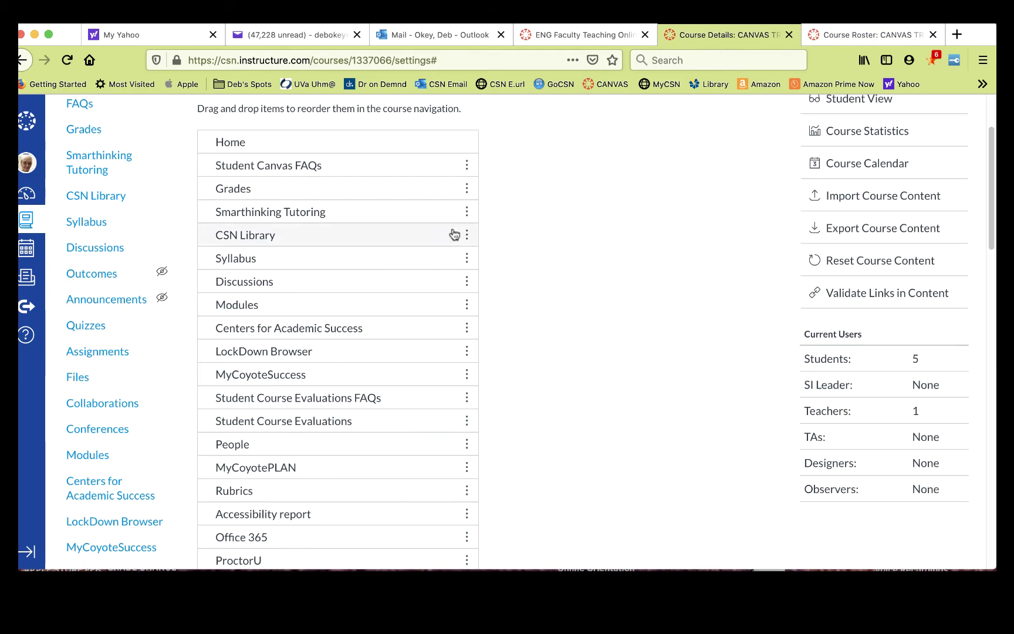
pyautogui.click(461, 444)
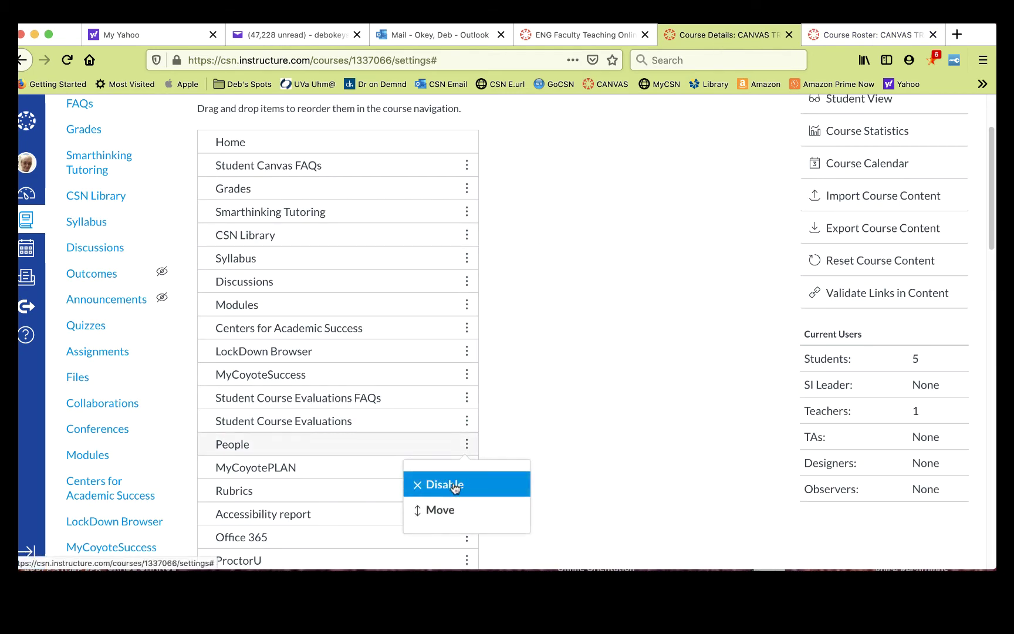
pyautogui.click(456, 487)
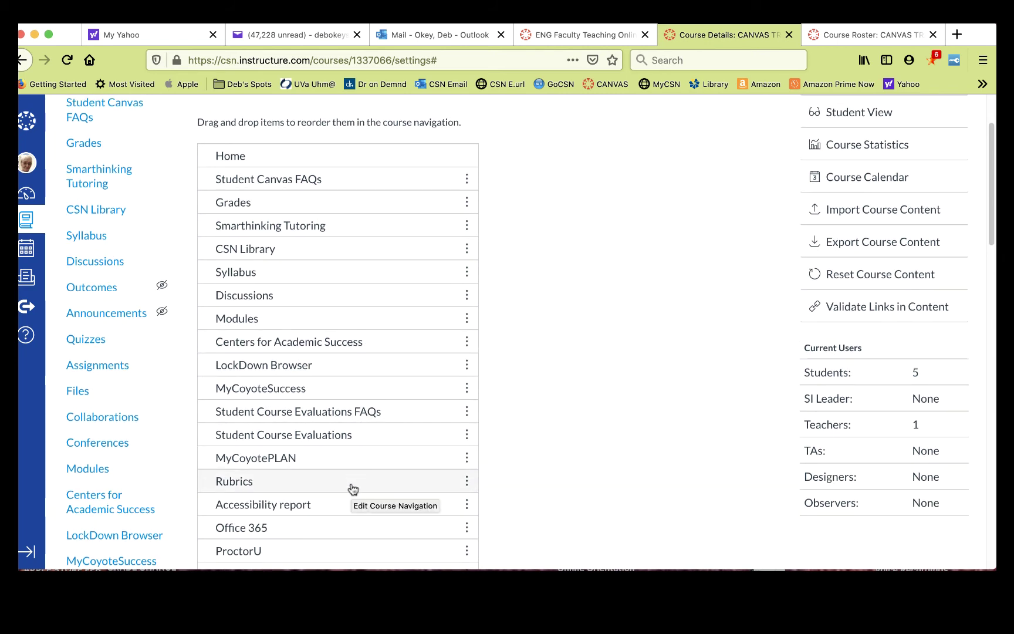
pyautogui.click(466, 485)
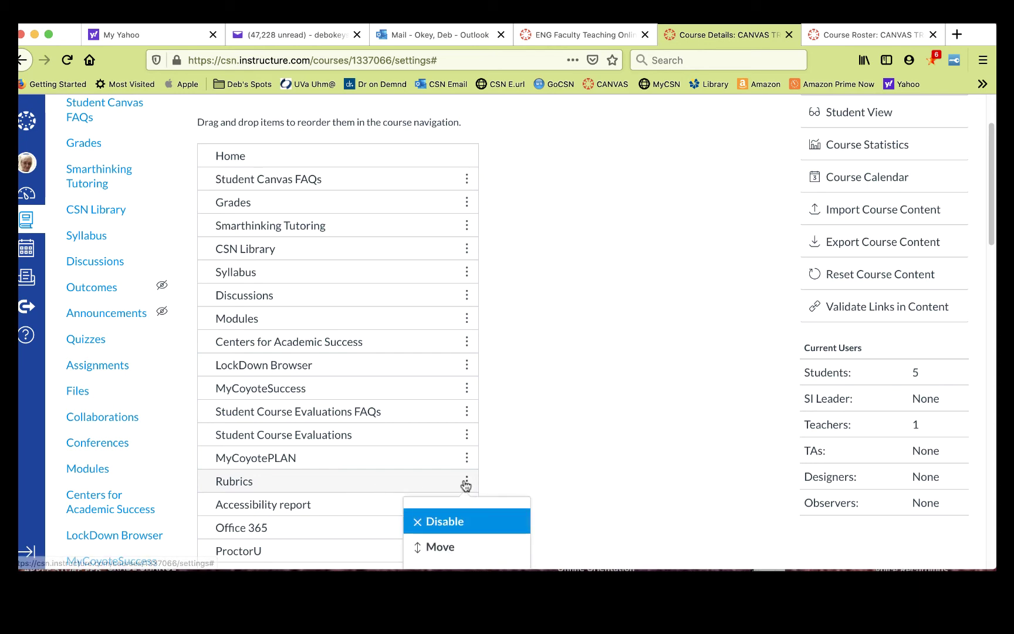
pyautogui.click(440, 520)
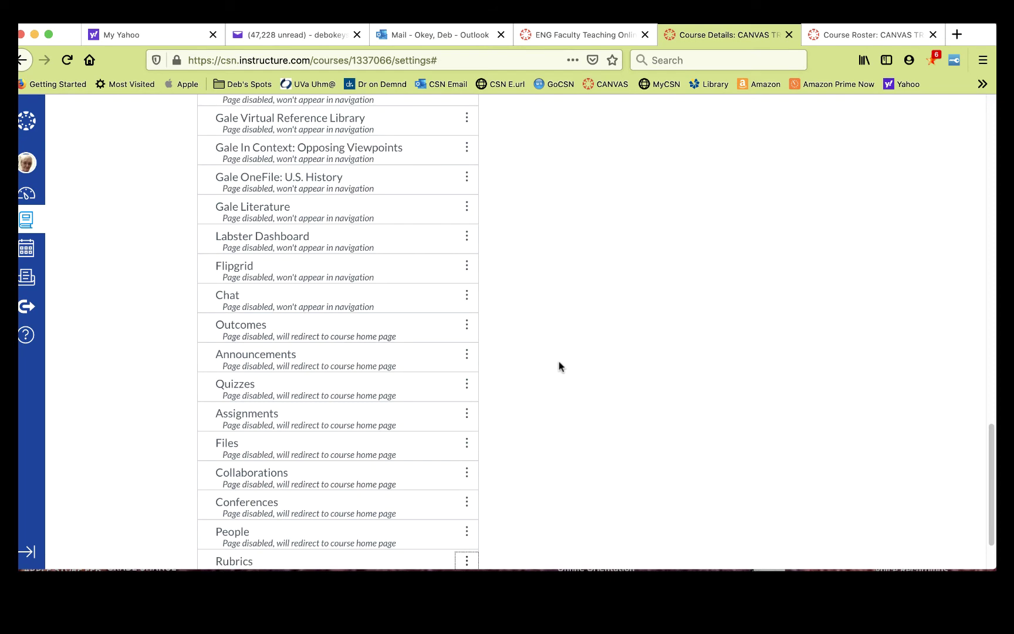
pyautogui.scroll(15, 560, 365)
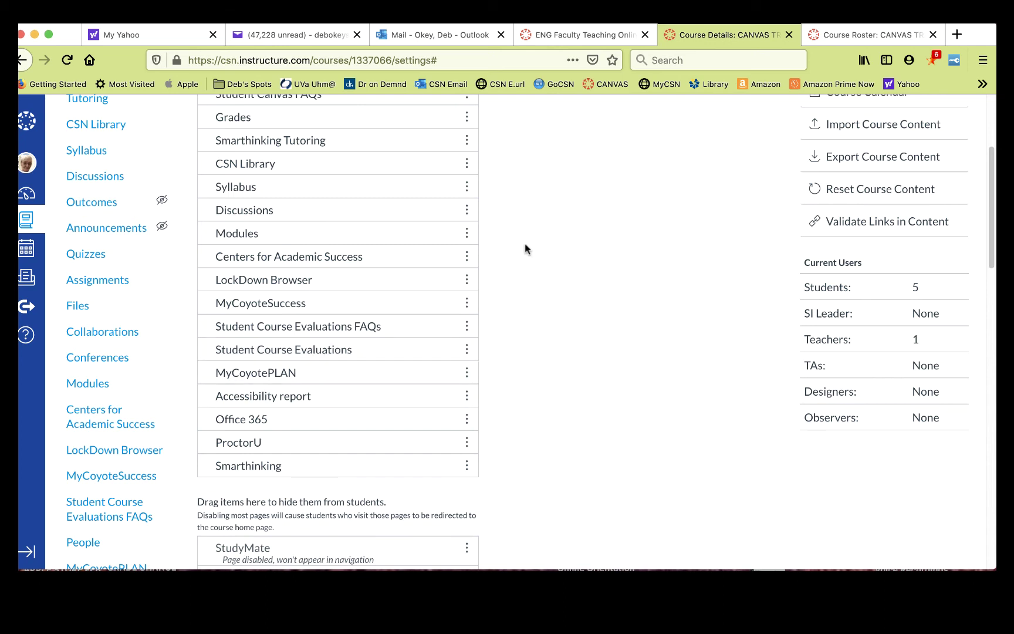
# - Switch to the browser tab with the course roster, open the course's Accessibility report and examine its overview and remaining issues
pyautogui.click(834, 35)
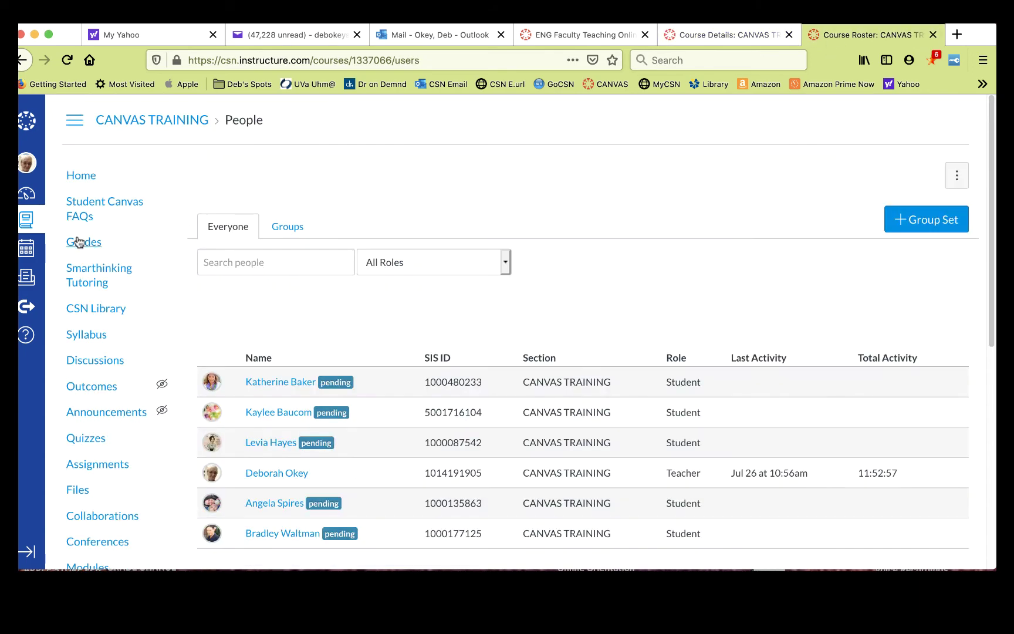
pyautogui.scroll(-3, 79, 242)
pyautogui.scroll(-4, 79, 242)
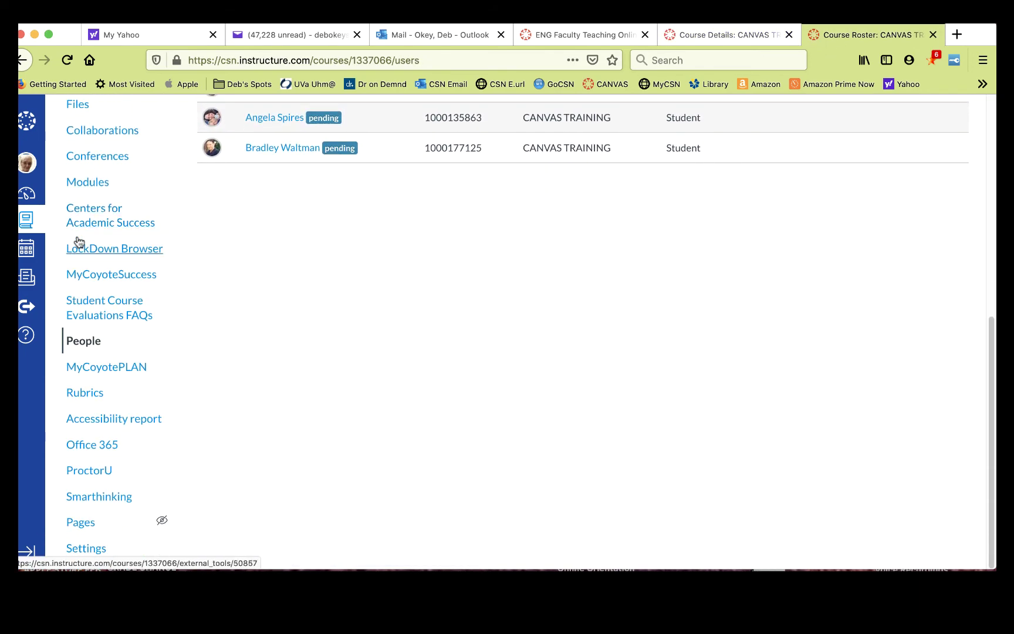
pyautogui.click(85, 421)
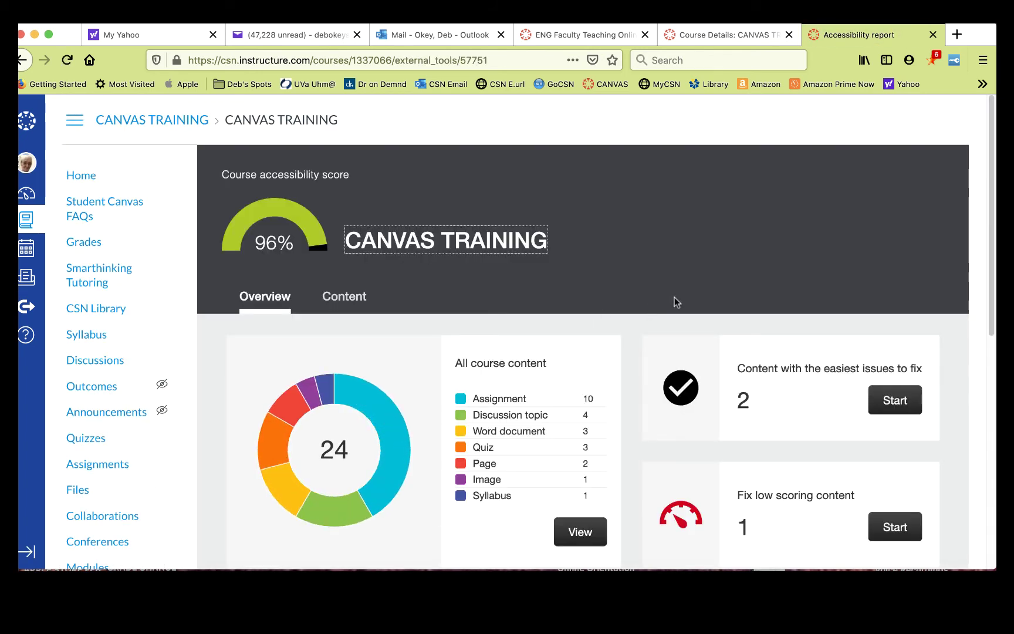
pyautogui.scroll(-1, 675, 297)
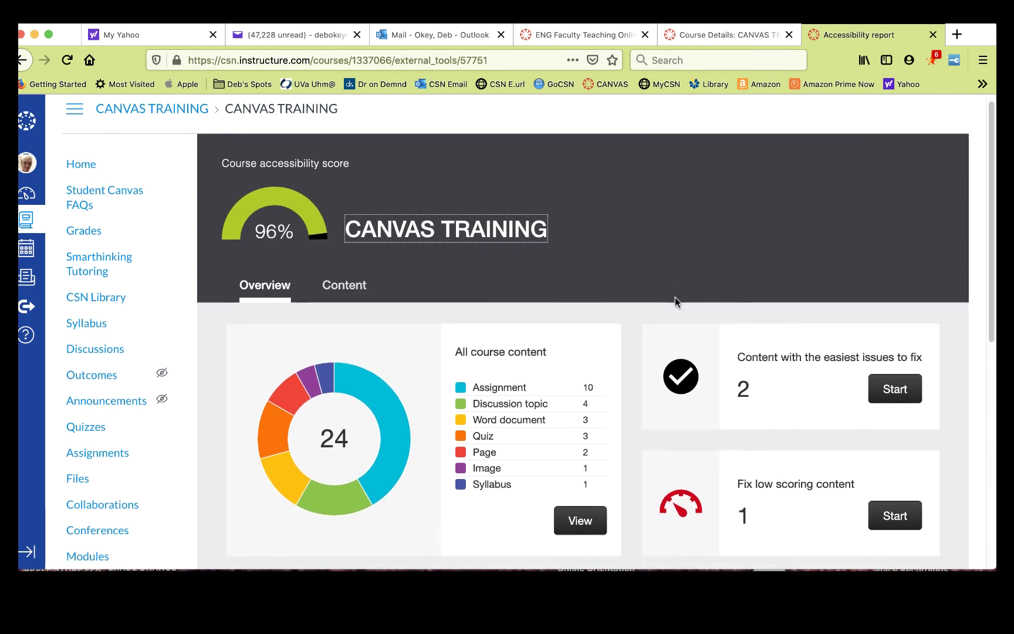
pyautogui.scroll(-3, 675, 297)
pyautogui.scroll(-5, 675, 302)
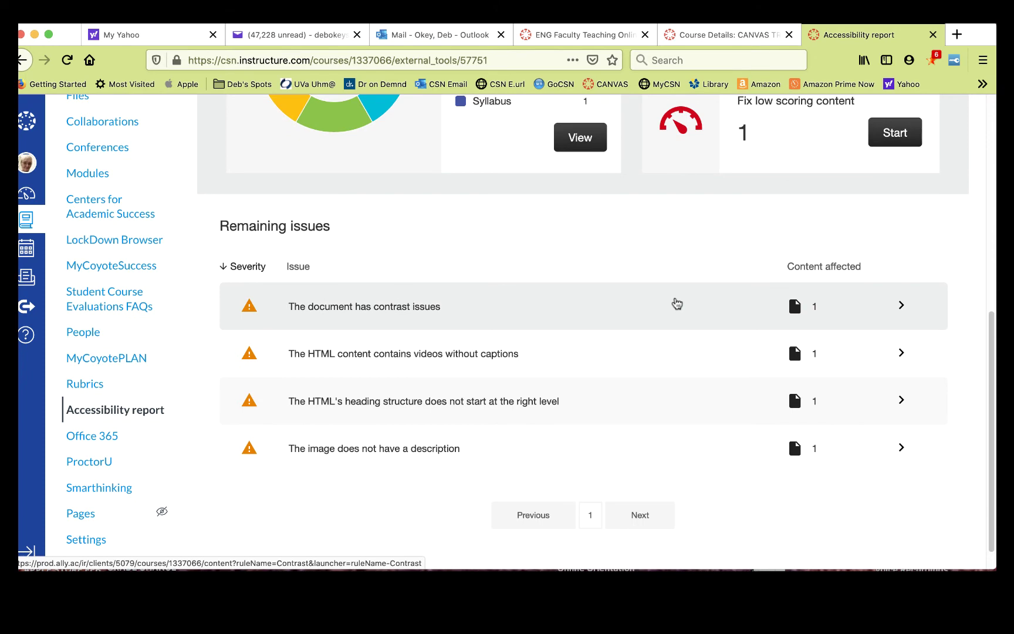
pyautogui.scroll(5, 676, 302)
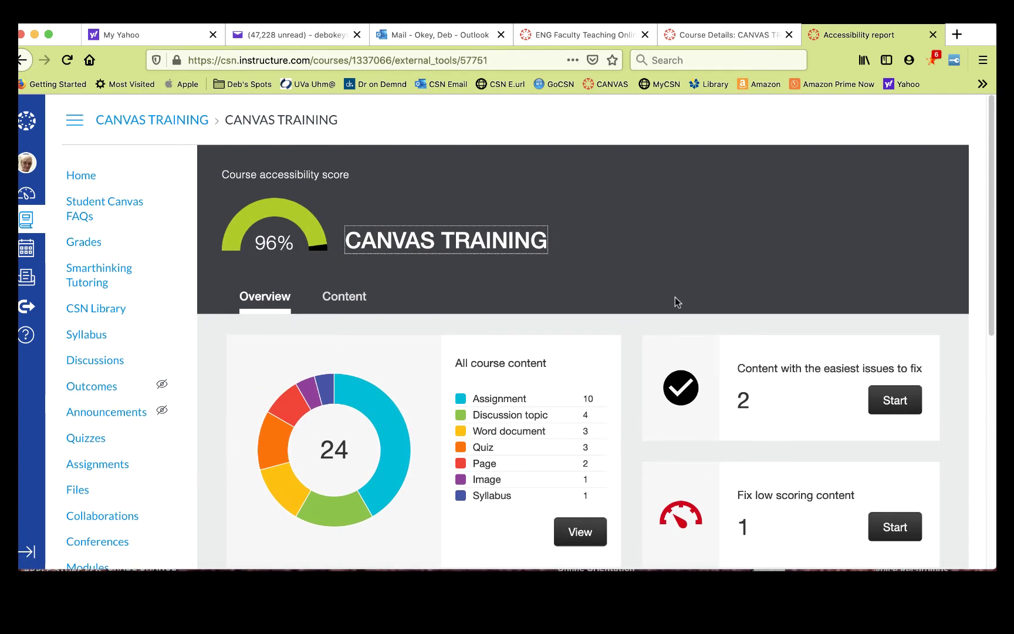
# - Return to the course settings tab and disable the Accessibility report item in the navigation list
pyautogui.click(711, 36)
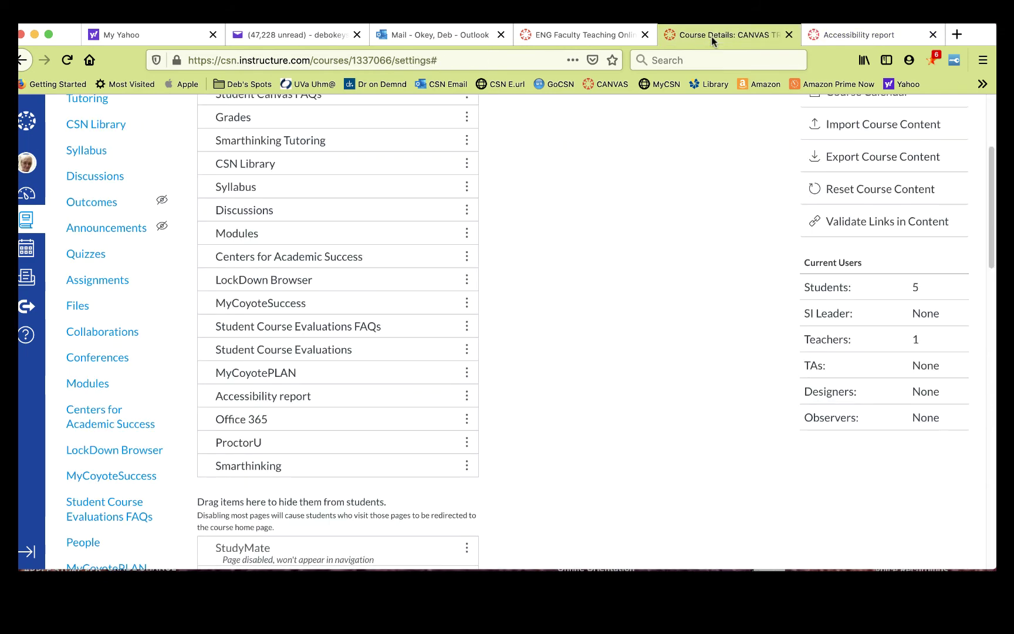
pyautogui.click(467, 396)
pyautogui.click(444, 434)
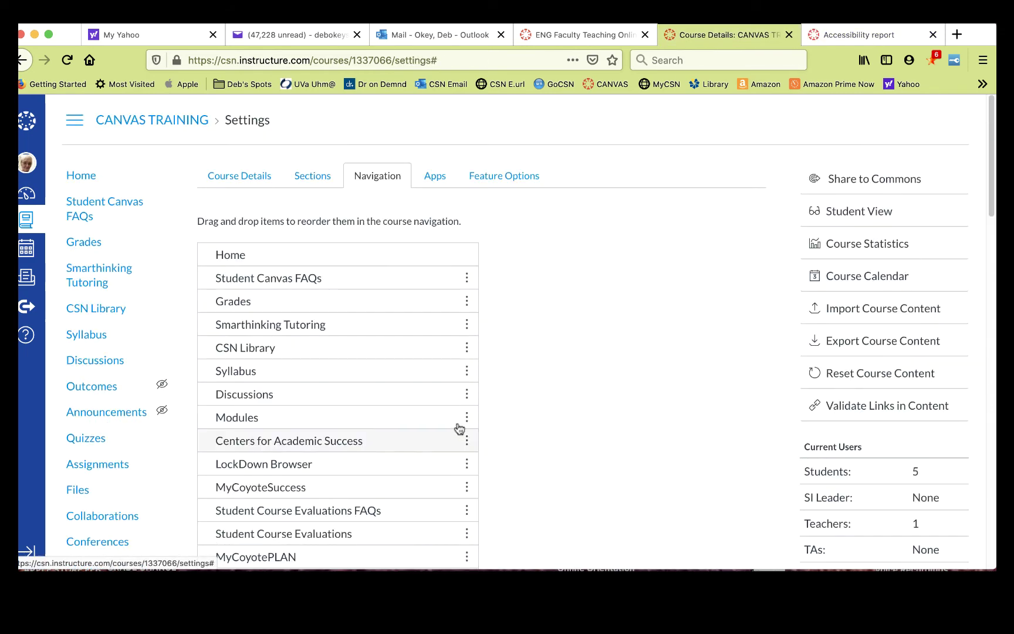
pyautogui.scroll(-3, 538, 297)
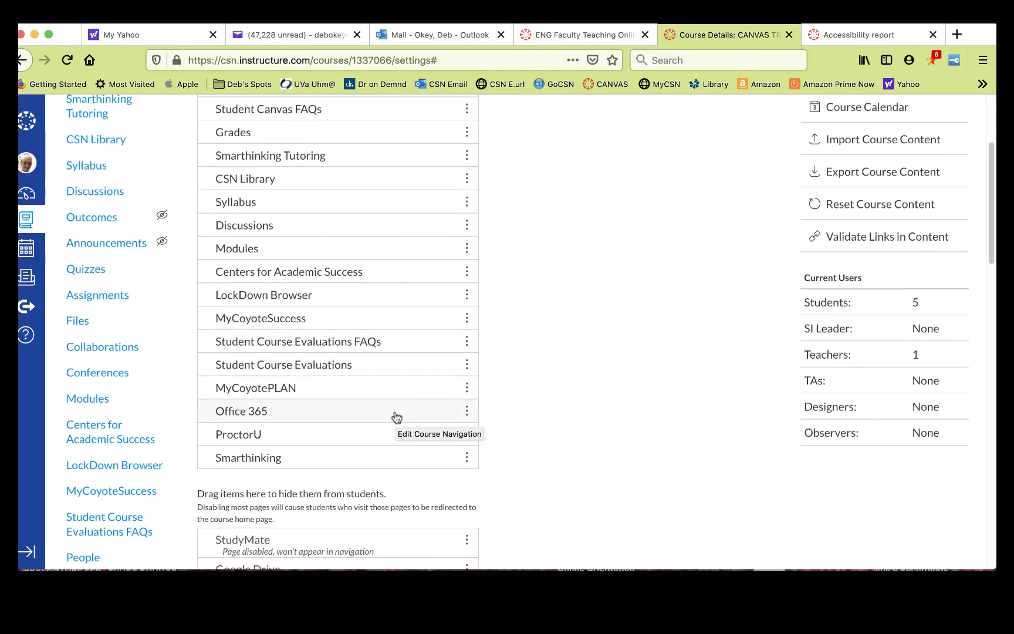
# - Switch to the browser tab with the accessibility report and open the course's Office 365 page to view its OneDrive files
pyautogui.click(835, 41)
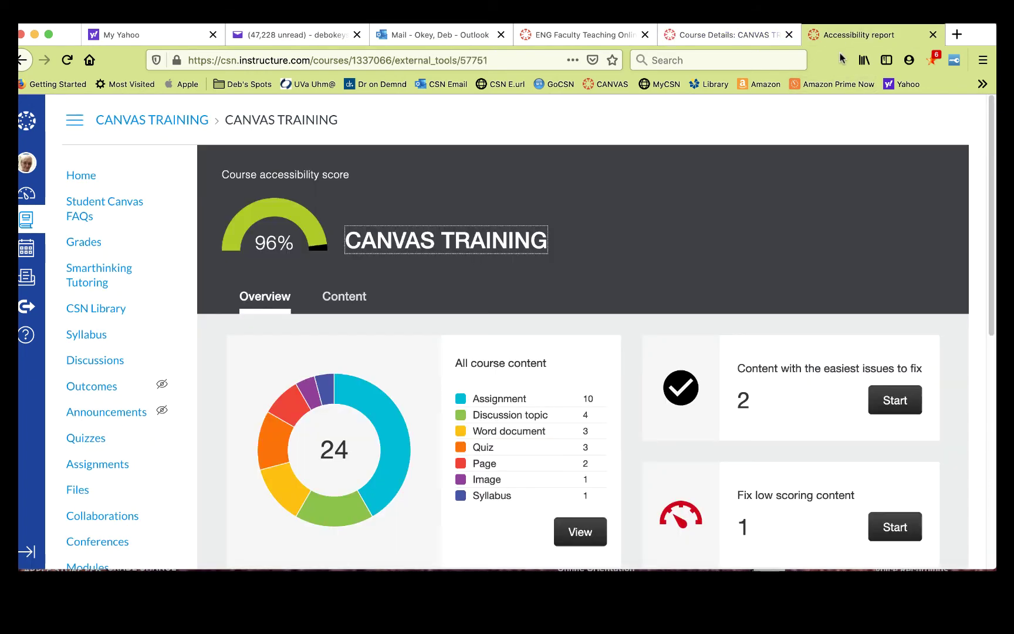
pyautogui.scroll(-3, 169, 291)
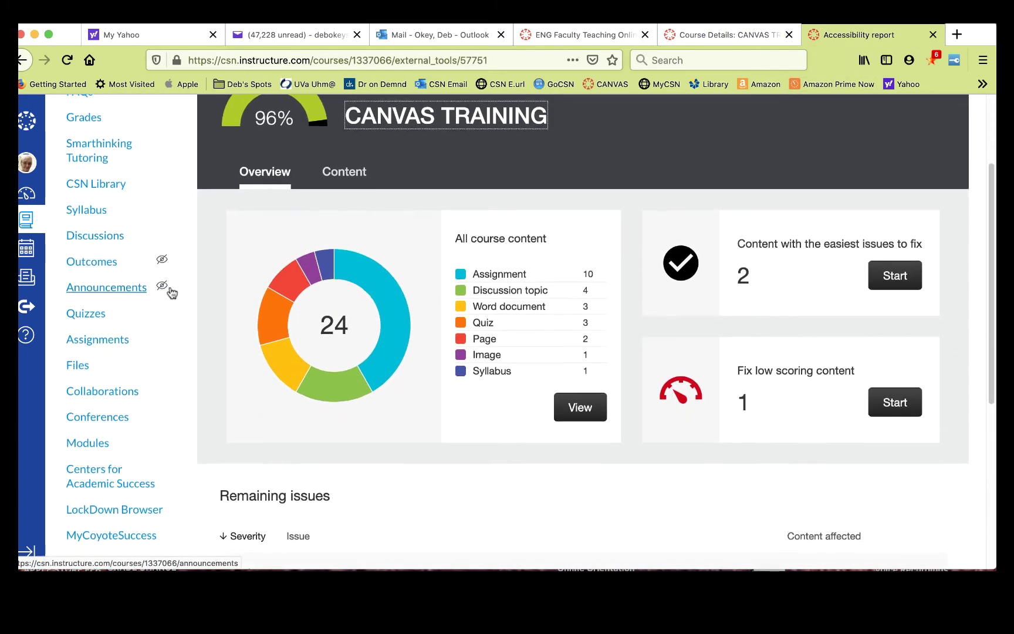
pyautogui.scroll(-3, 170, 291)
pyautogui.click(93, 525)
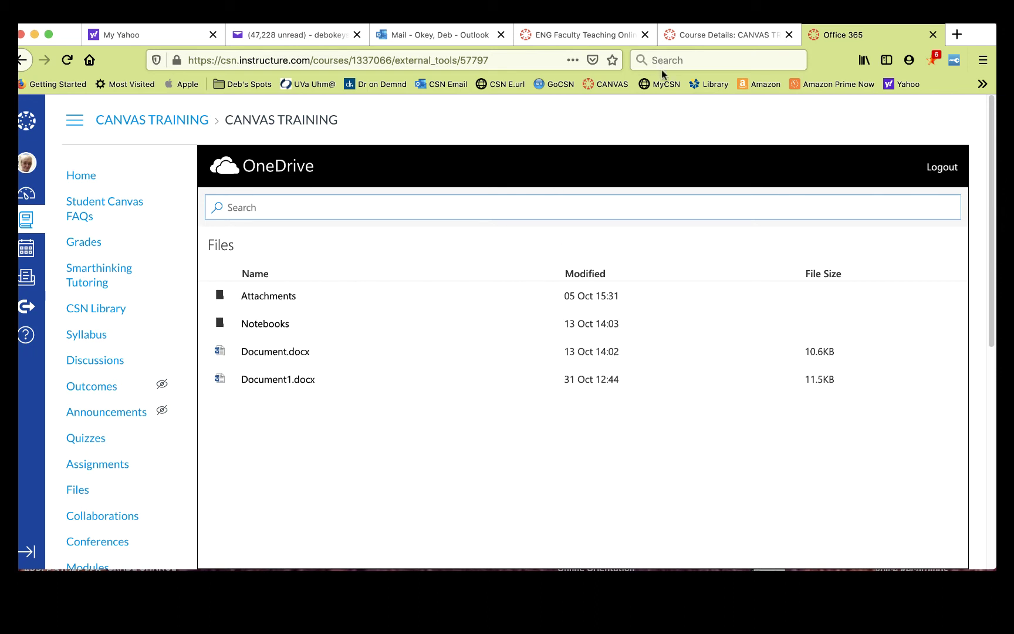
# - Go back to the course navigation settings in the other browser tab and disable the Office 365 item
pyautogui.click(686, 37)
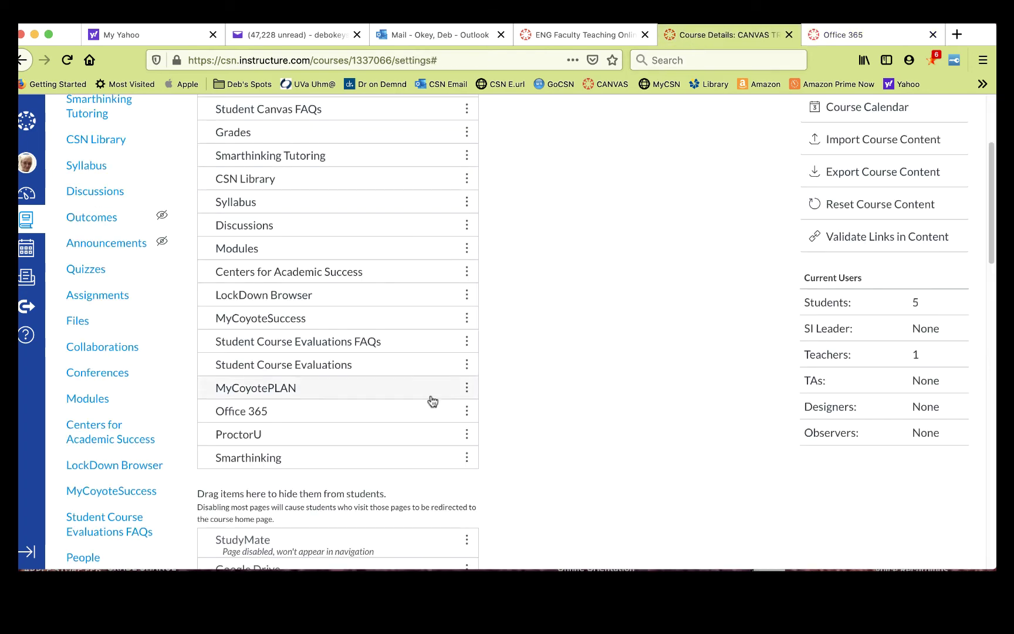
pyautogui.click(466, 414)
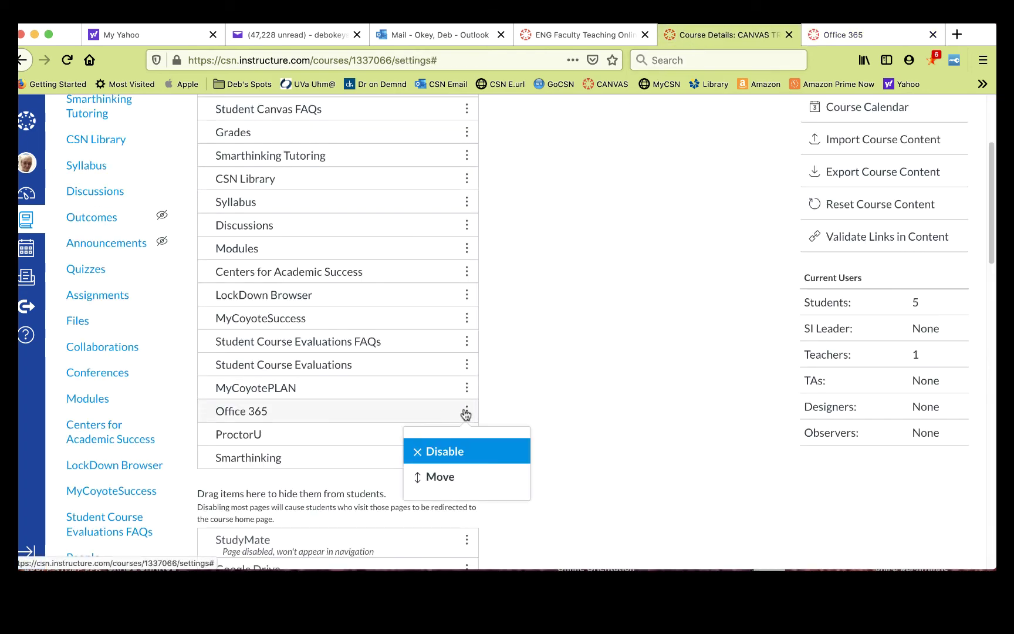
pyautogui.click(460, 448)
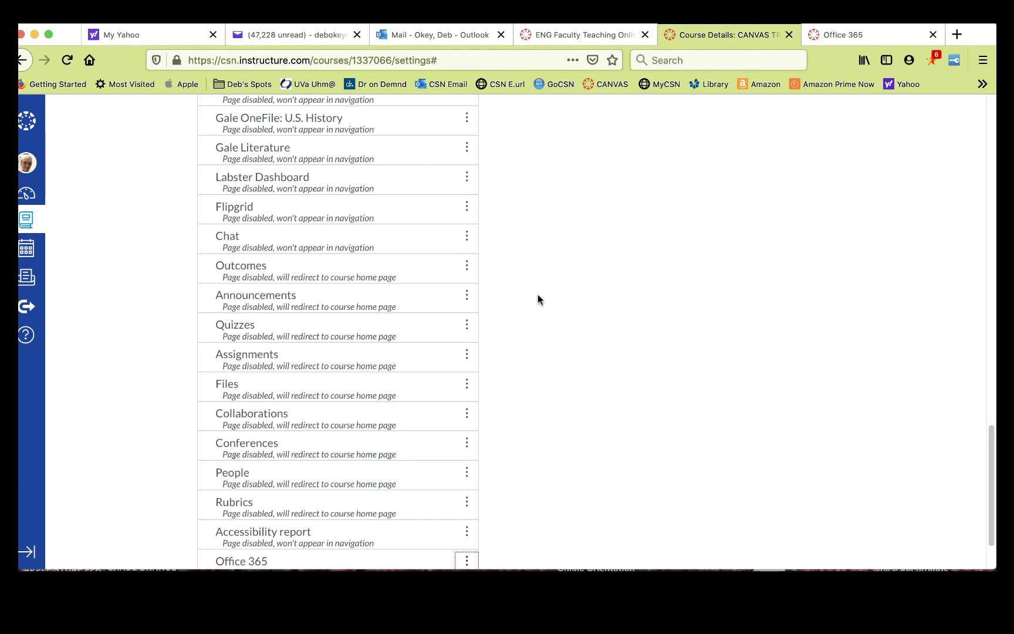
pyautogui.scroll(10, 538, 295)
# - View the course's ProctorU page in the other browser tab, and disable the ProctorU item in the course navigation settings
pyautogui.click(862, 36)
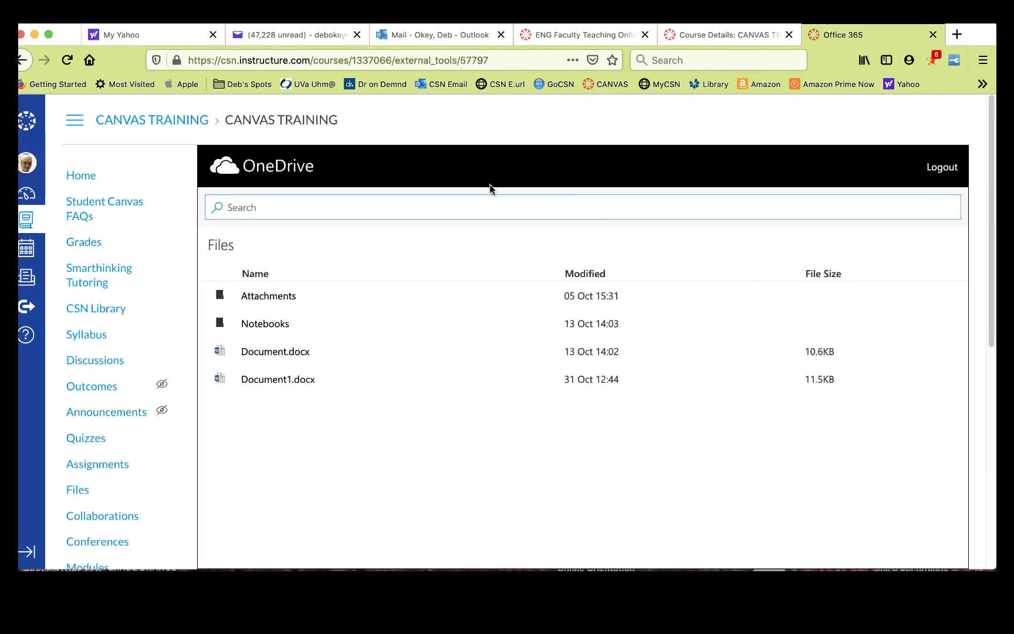
pyautogui.scroll(-5, 150, 318)
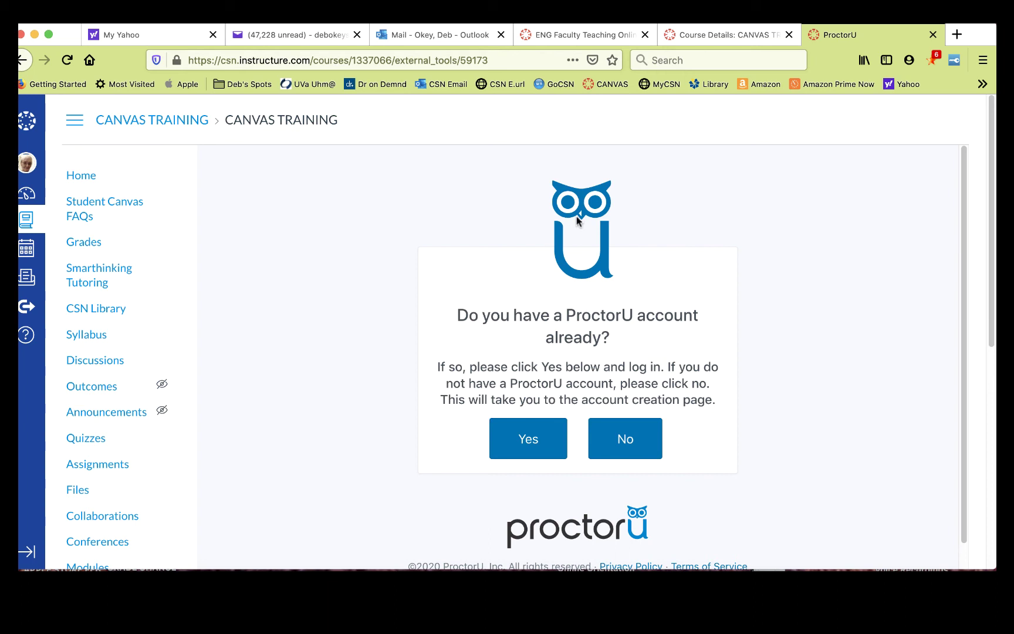
pyautogui.click(699, 36)
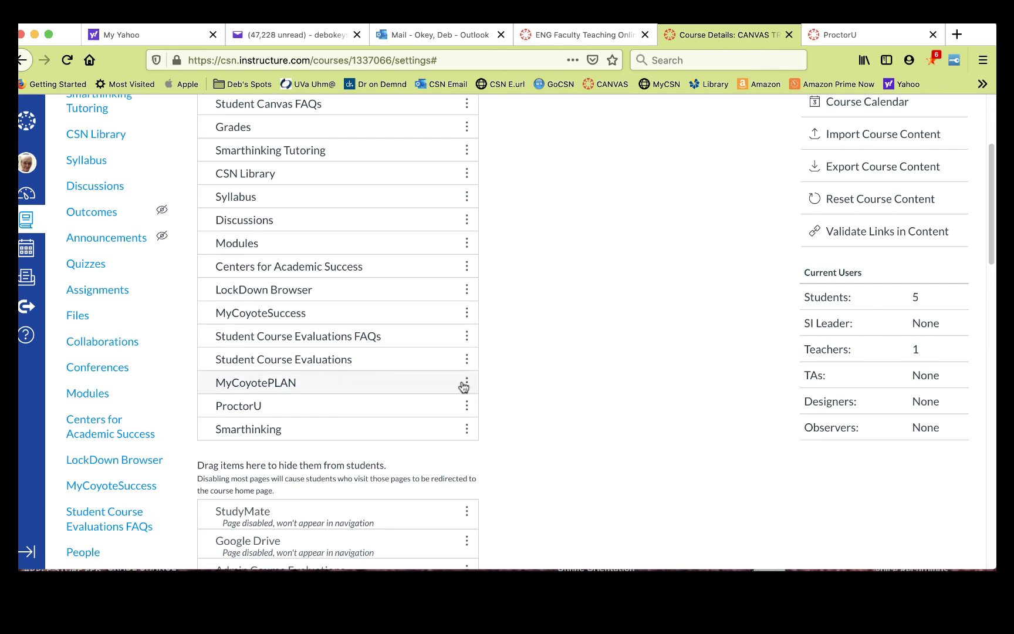
pyautogui.click(467, 407)
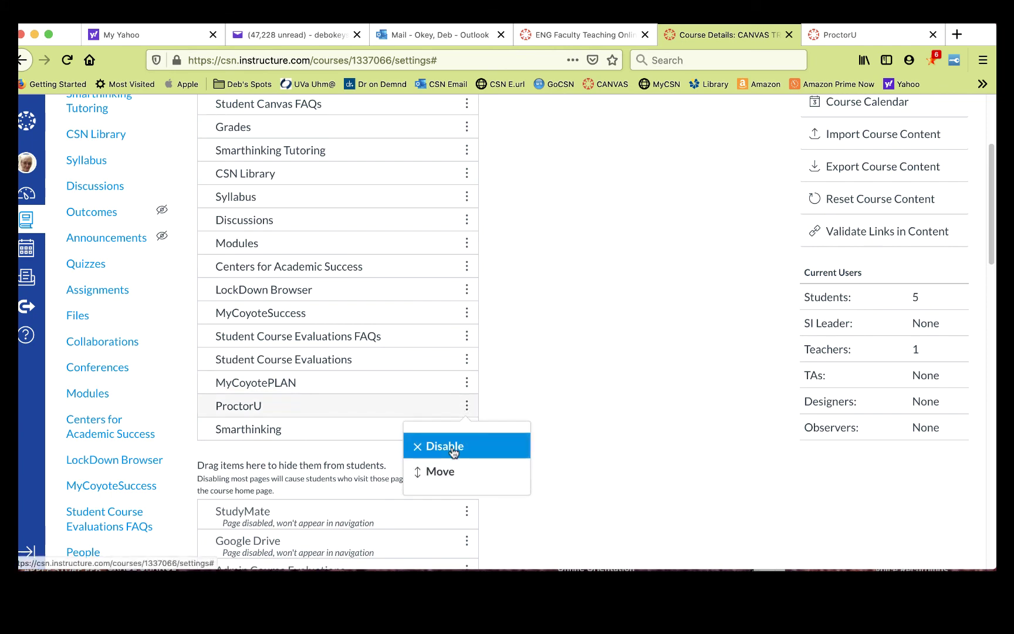
pyautogui.click(429, 444)
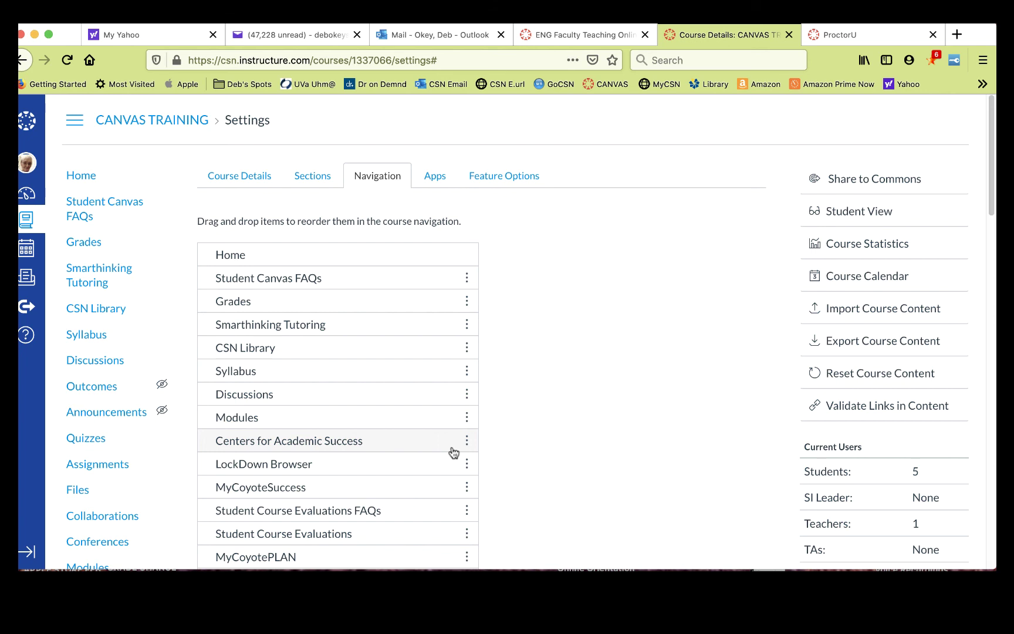
# - Switch to the browser tab with the ProctorU page, open the course's Home page and examine its navigation links and weekly modules
pyautogui.click(840, 35)
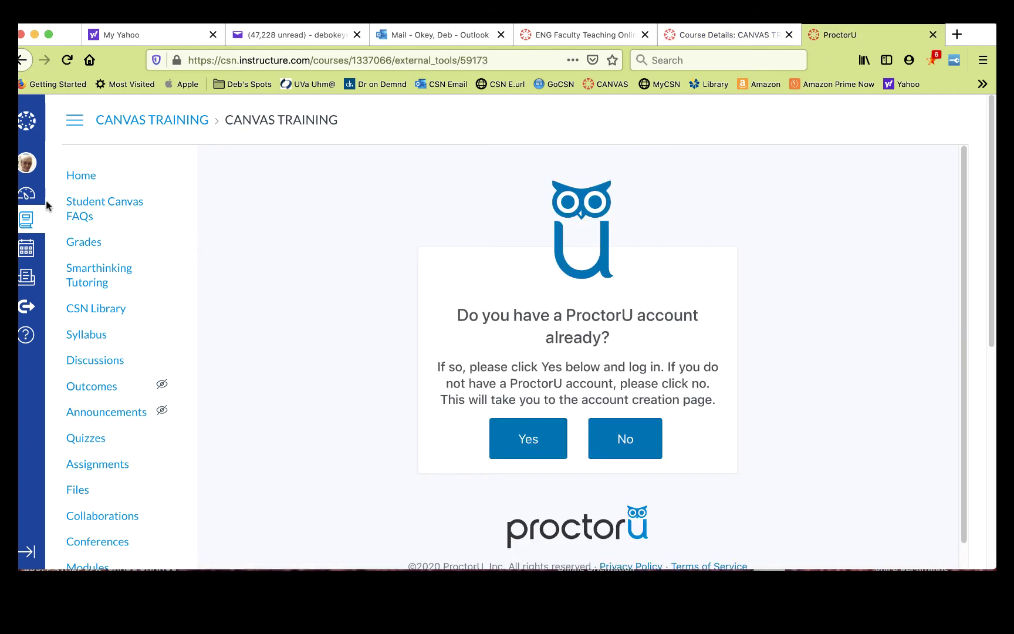
pyautogui.click(83, 178)
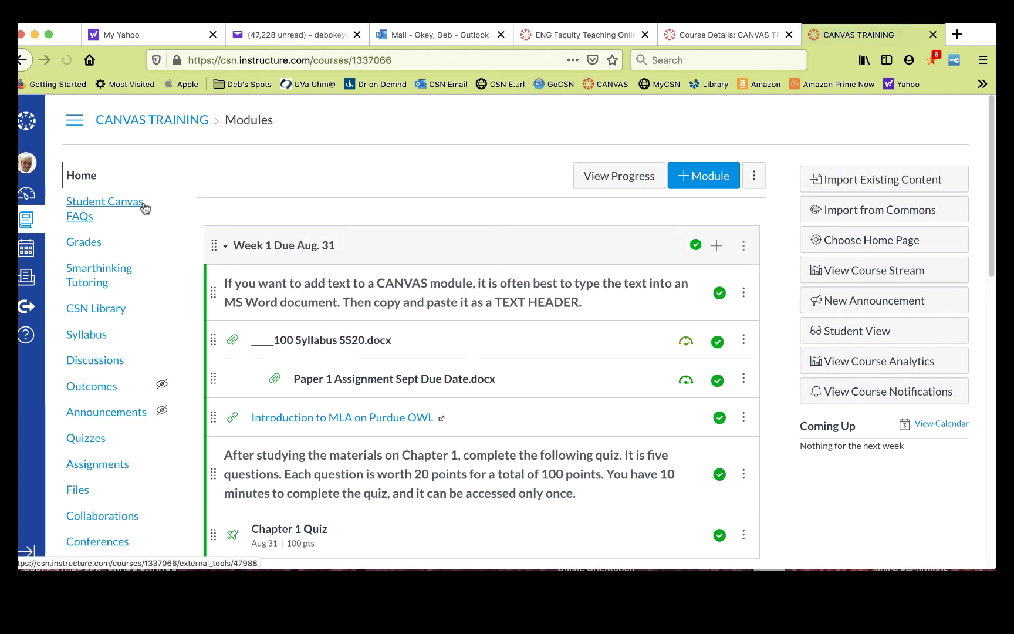
pyautogui.scroll(-5, 151, 195)
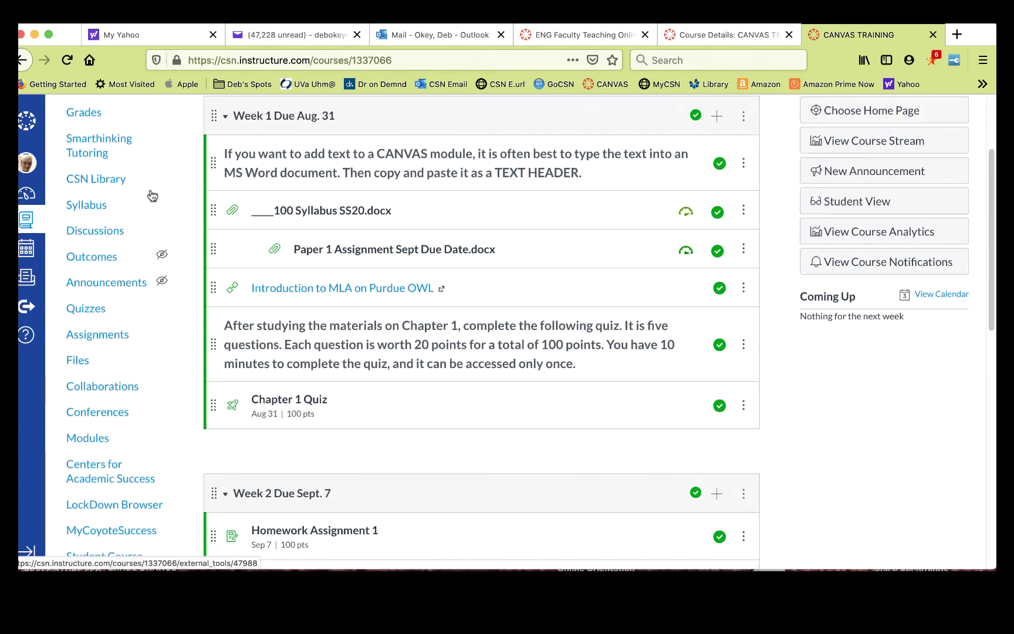
pyautogui.scroll(-10, 151, 195)
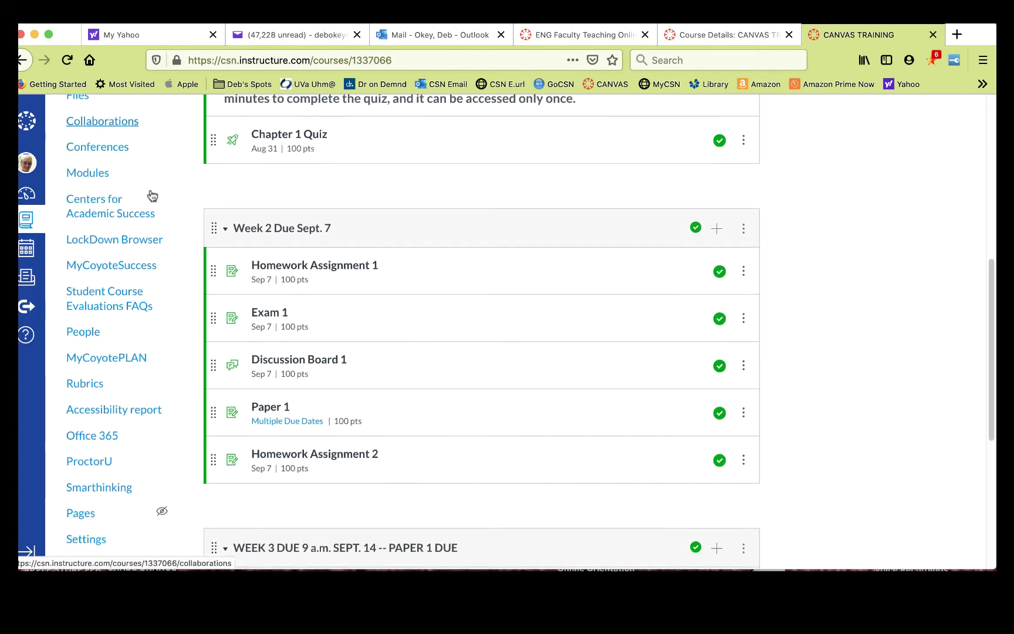
pyautogui.scroll(-6, 151, 195)
pyautogui.scroll(16, 151, 196)
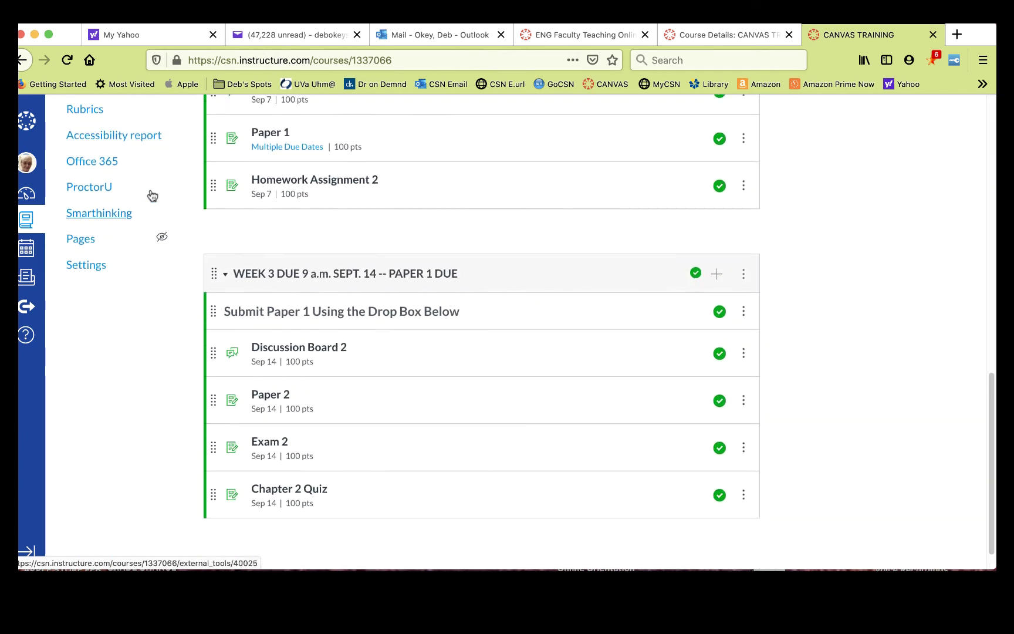
pyautogui.scroll(5, 151, 195)
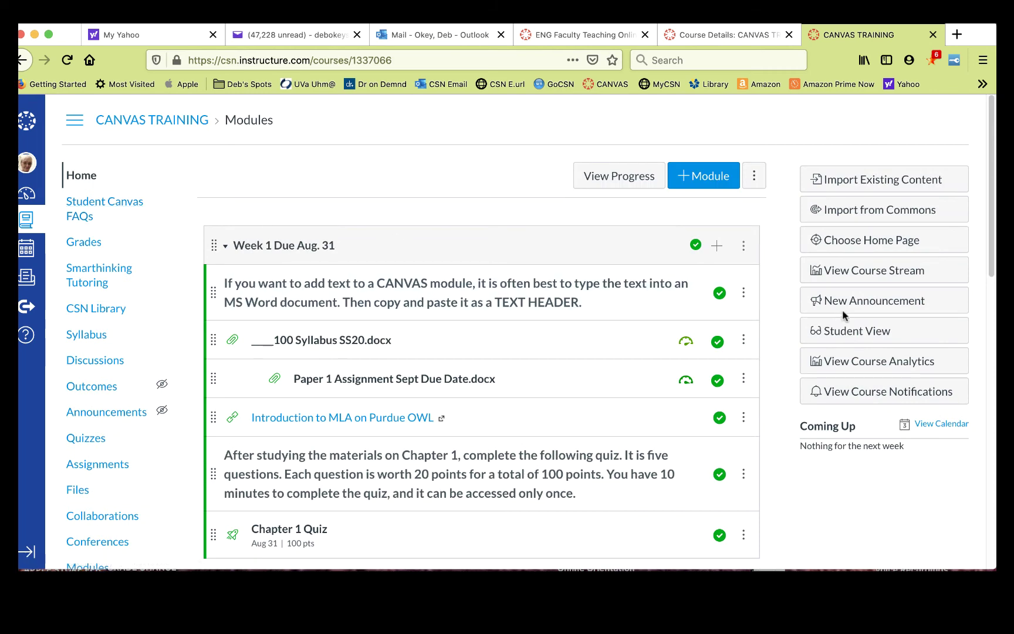
# - Enter Student View of the course and examine the navigation links shown to students
pyautogui.click(858, 332)
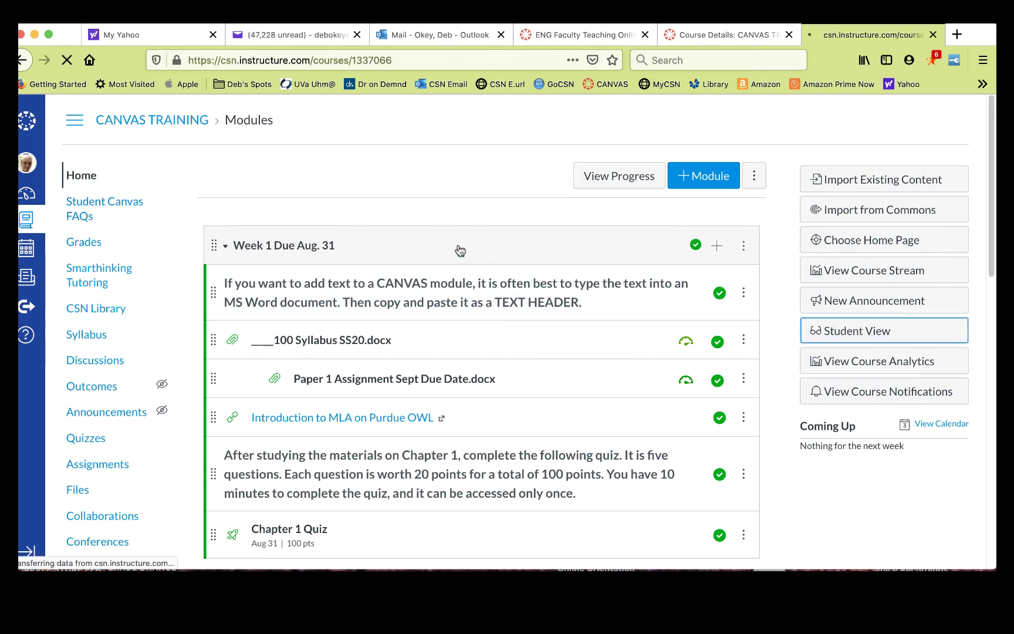
pyautogui.scroll(-6, 172, 215)
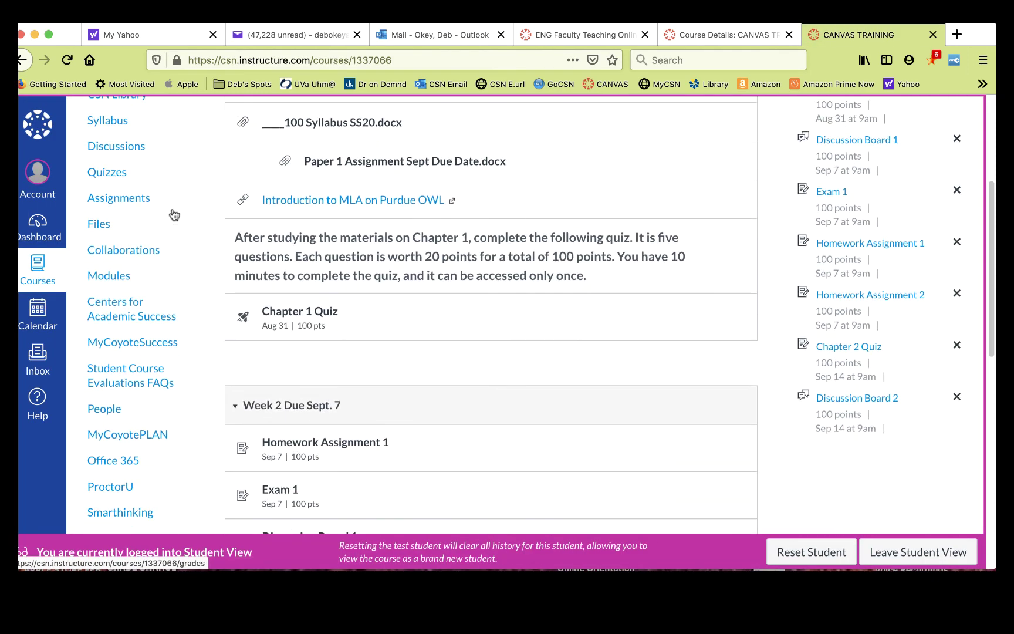
pyautogui.scroll(-3, 174, 215)
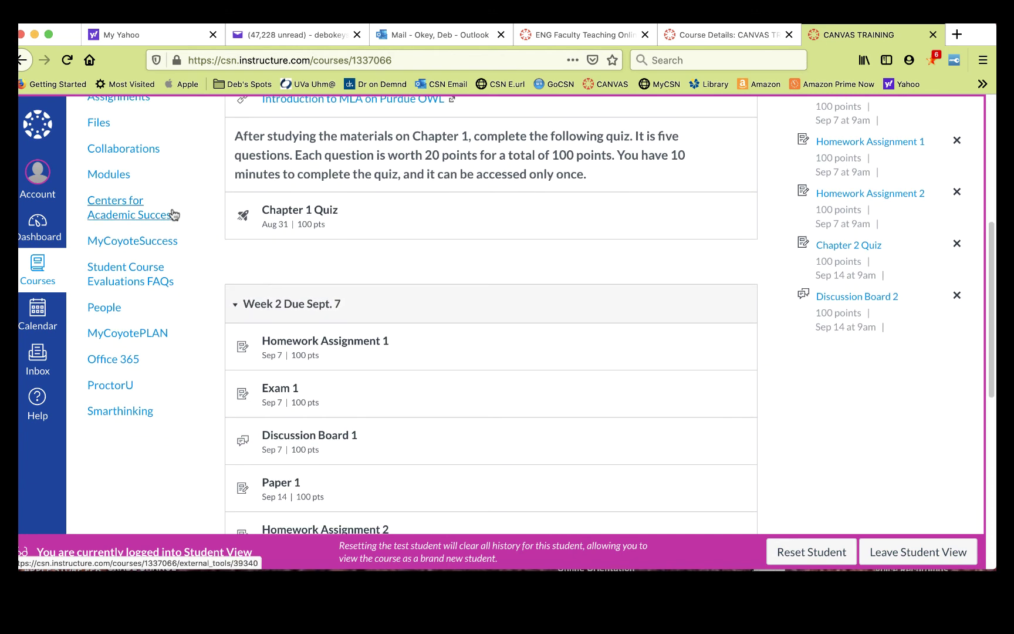
# - Examine the rest of the student navigation links in Student View, back up to the Home link
pyautogui.scroll(2, 175, 215)
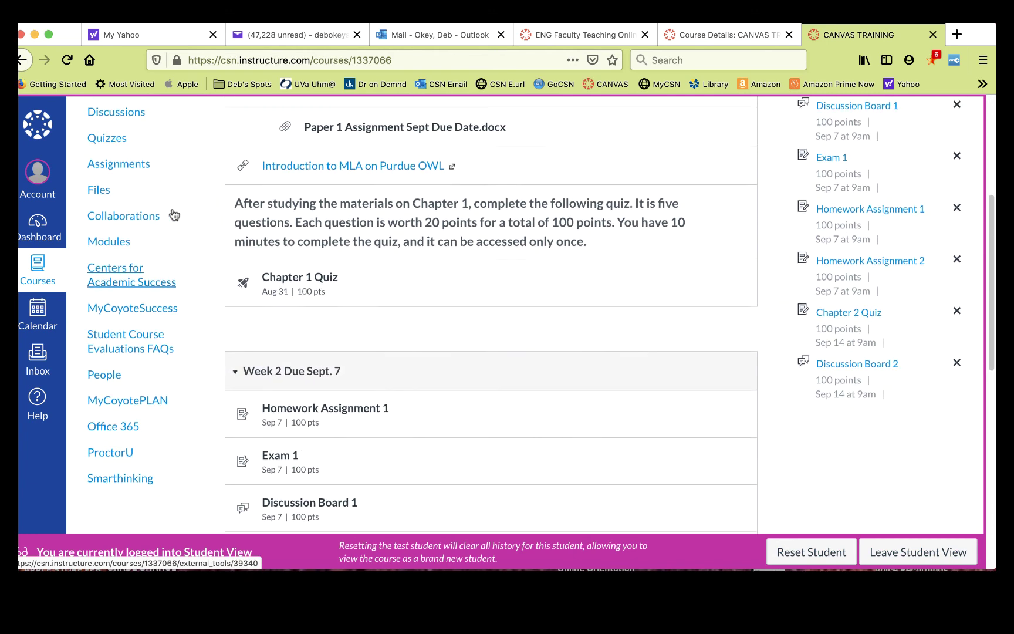
pyautogui.scroll(4, 175, 215)
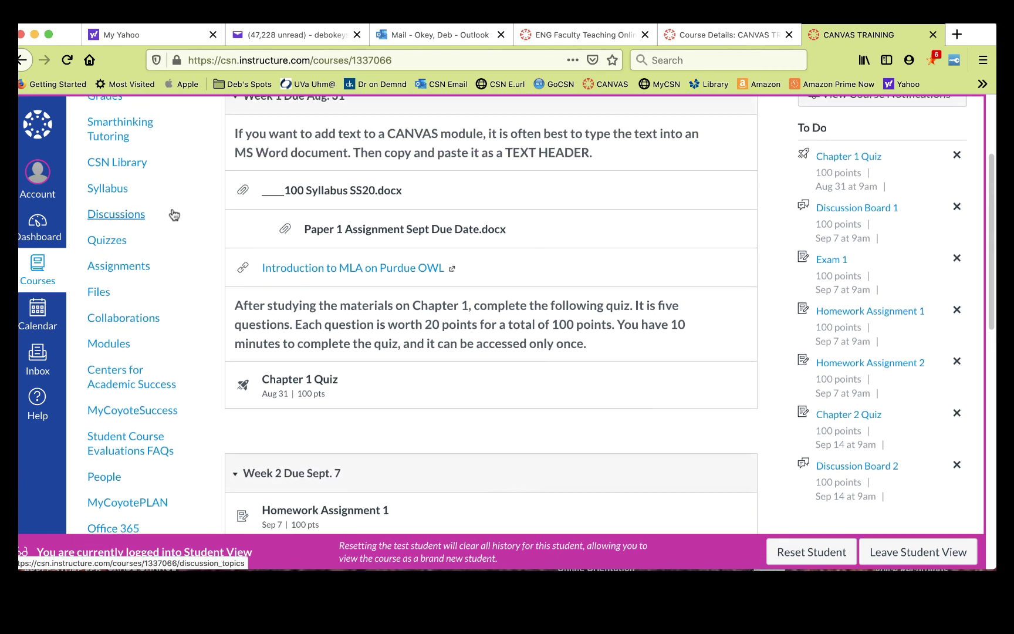
pyautogui.scroll(4, 174, 215)
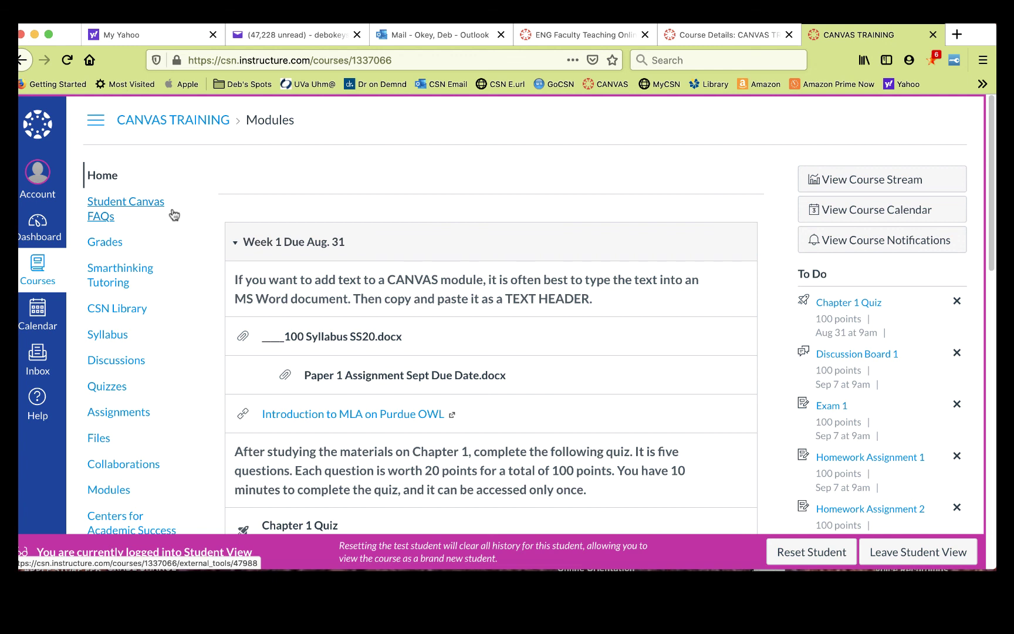
# - Switch to the browser tab with the course navigation settings, enable the disabled Office 365 item and check its place among the enabled items
pyautogui.click(736, 38)
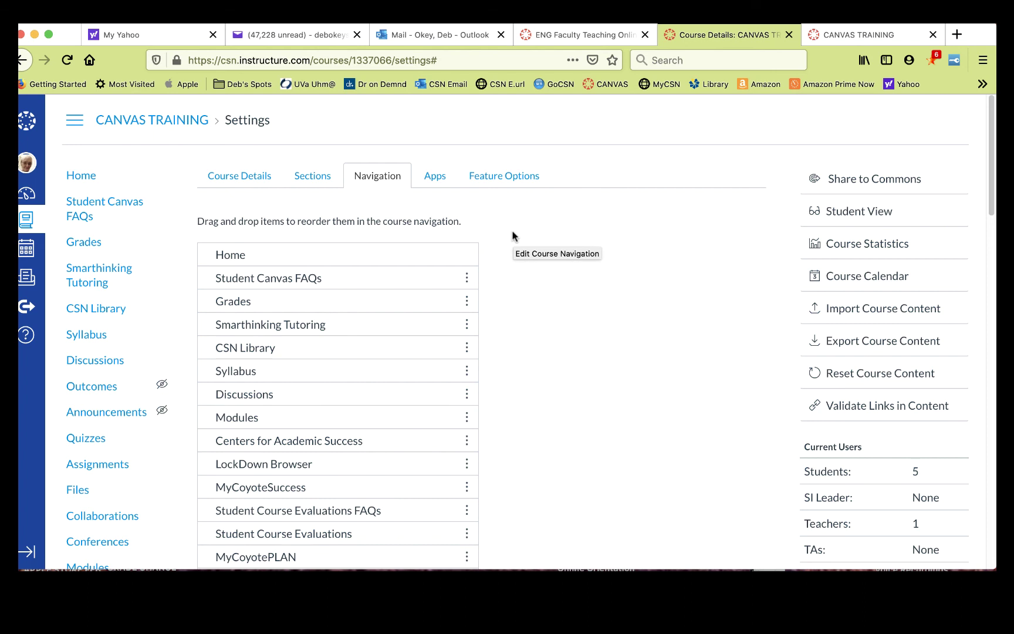
pyautogui.scroll(-15, 512, 236)
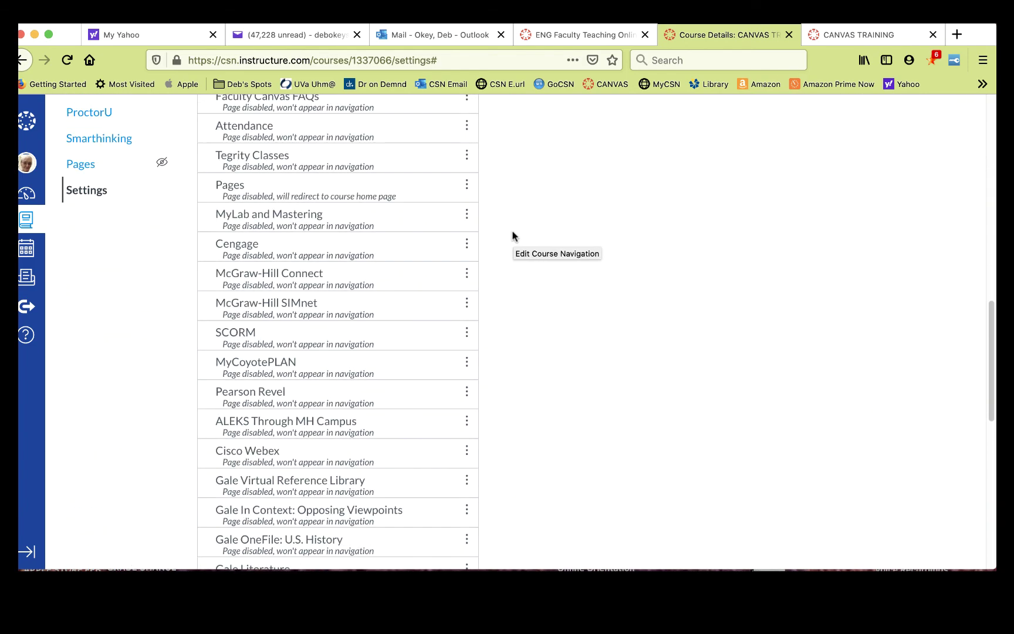
pyautogui.scroll(10, 512, 236)
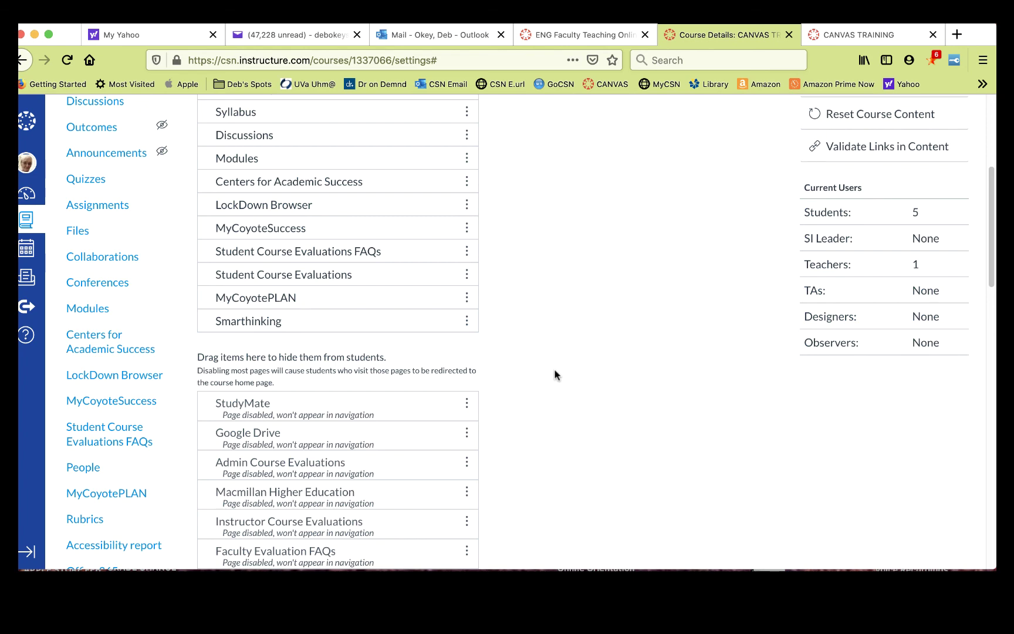
pyautogui.scroll(-15, 554, 375)
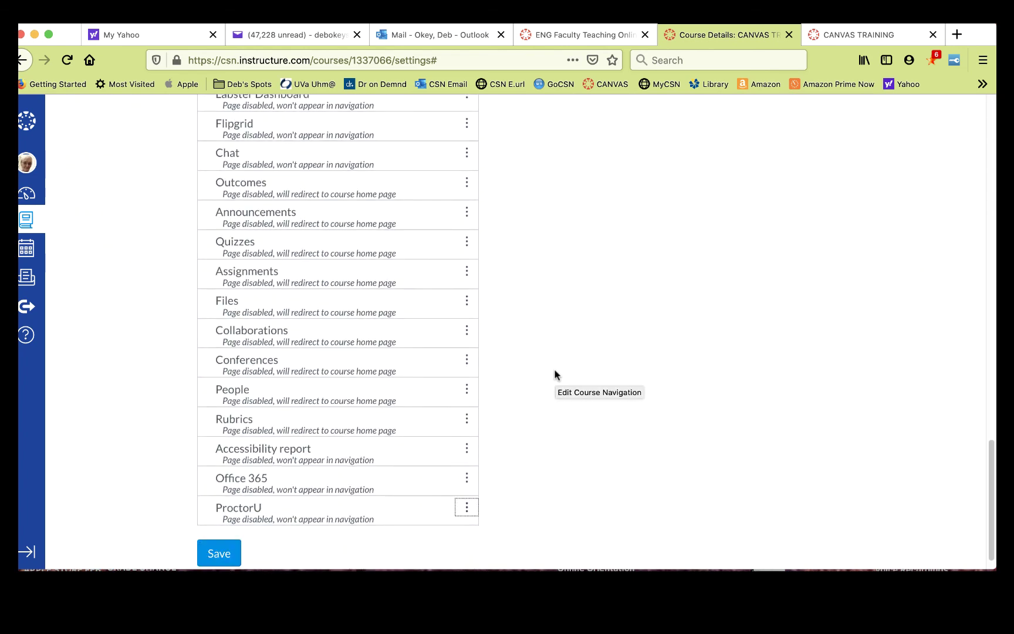
pyautogui.click(466, 464)
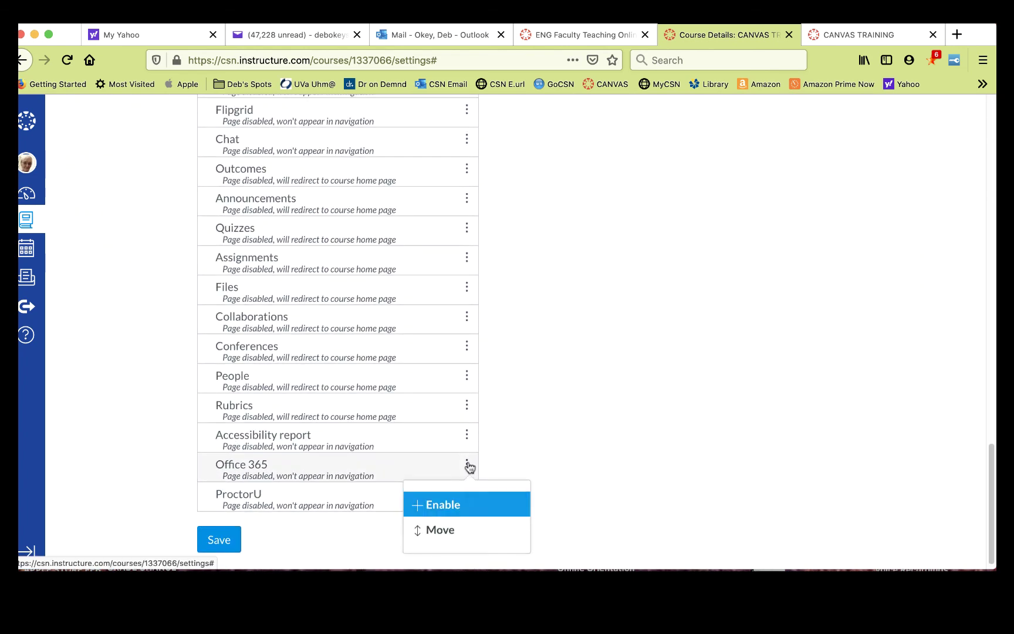
pyautogui.click(463, 506)
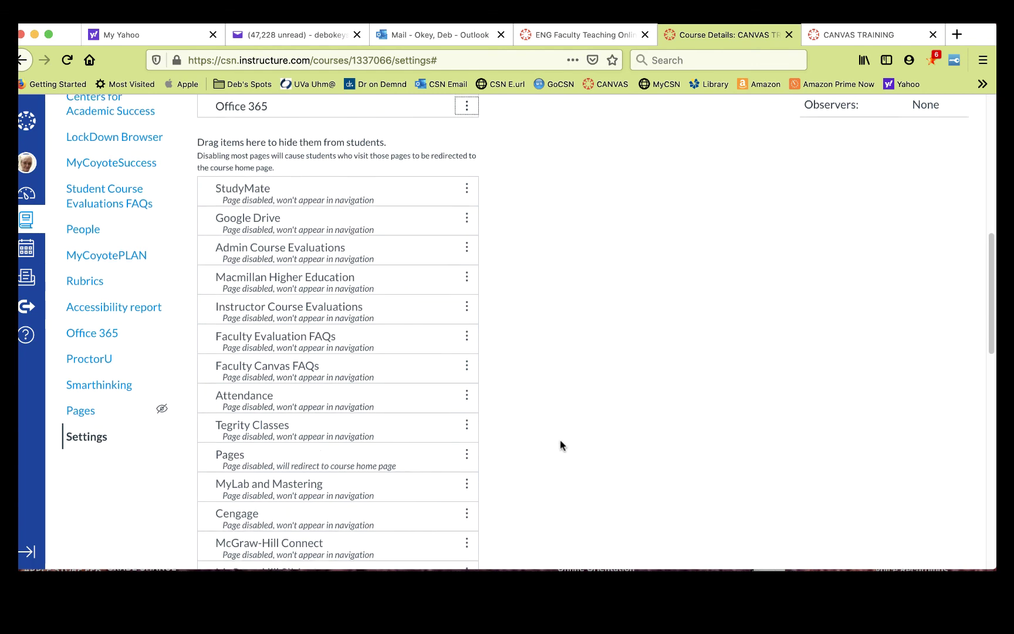
pyautogui.scroll(5, 561, 446)
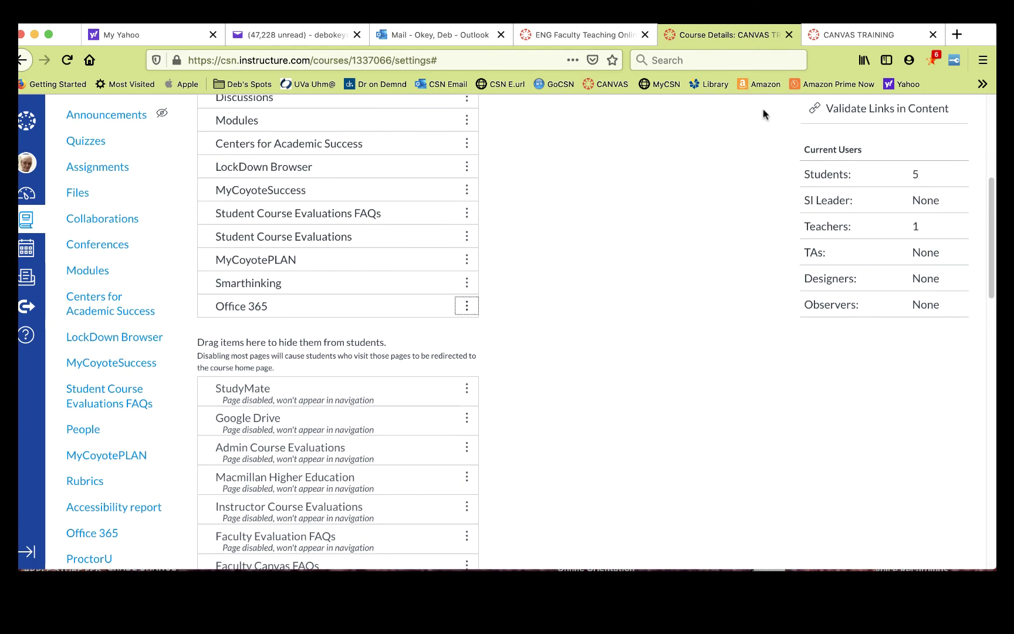